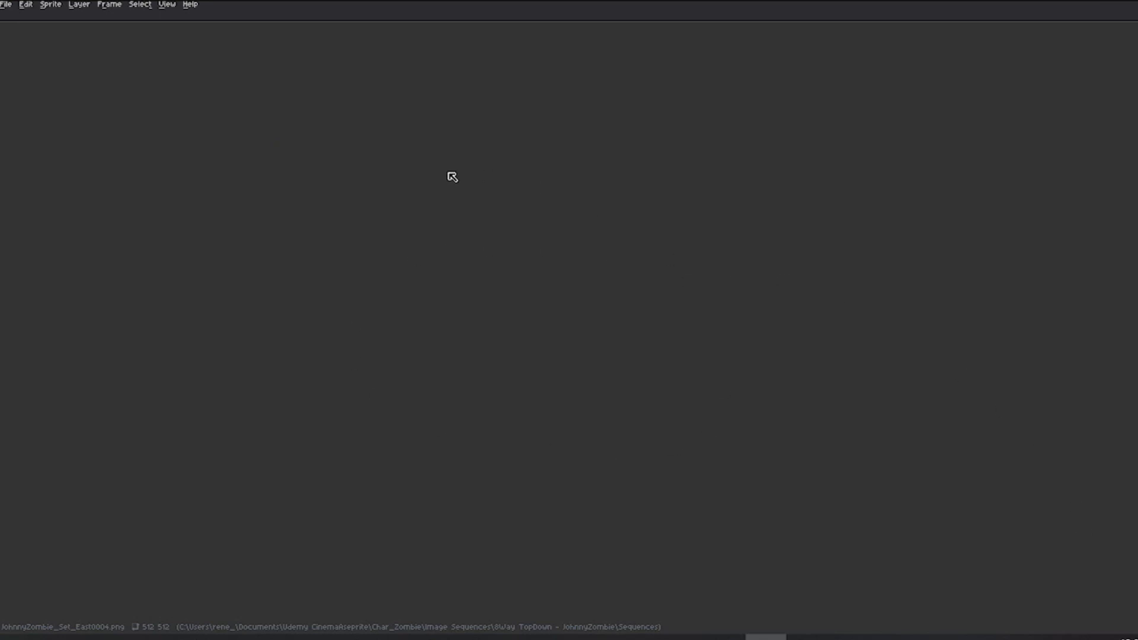
# Open JohnnyZombie_Set_East0000.png from the Sequences folder, loading its numbered files as an animation, and go to frame 1
pyautogui.click(17, 11)
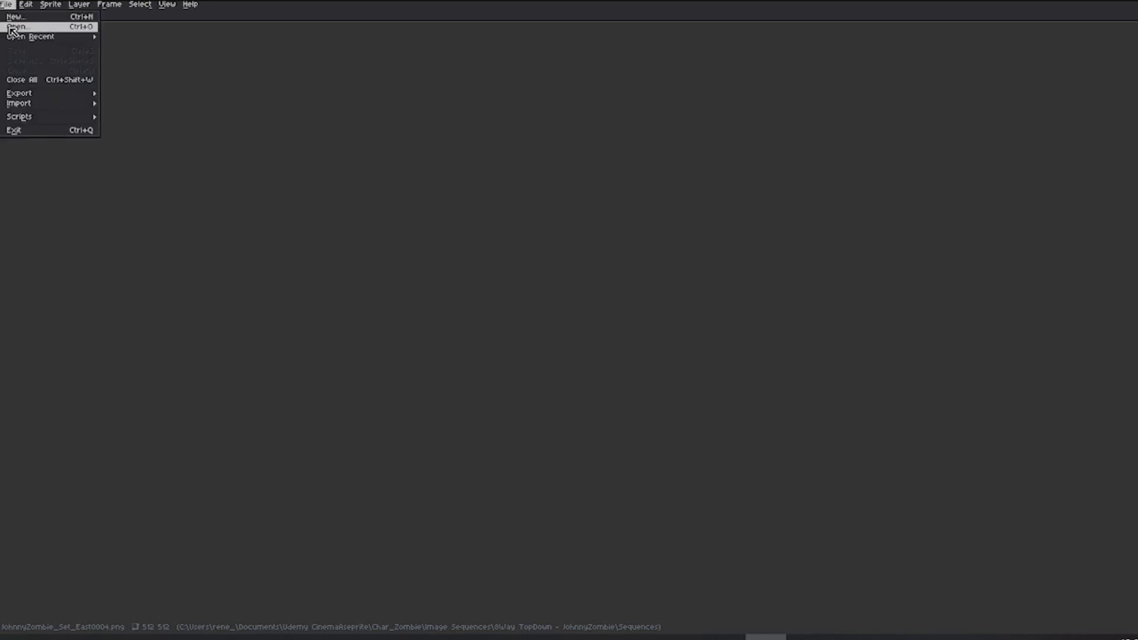
pyautogui.click(14, 26)
pyautogui.moveTo(877, 157); pyautogui.dragTo(841, 145)
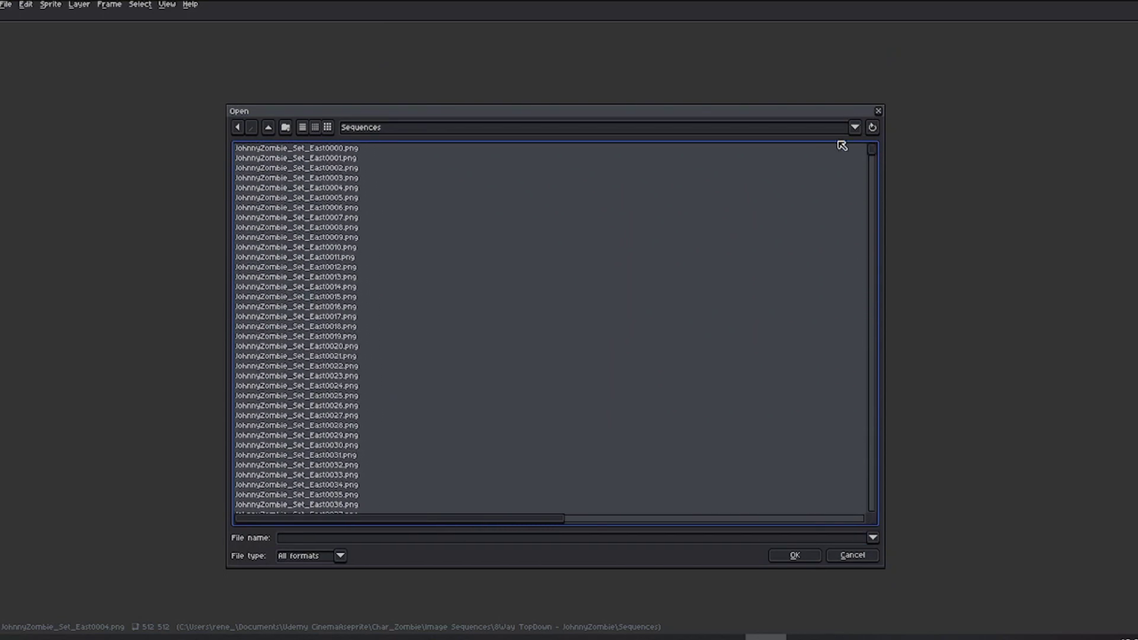
pyautogui.click(282, 148)
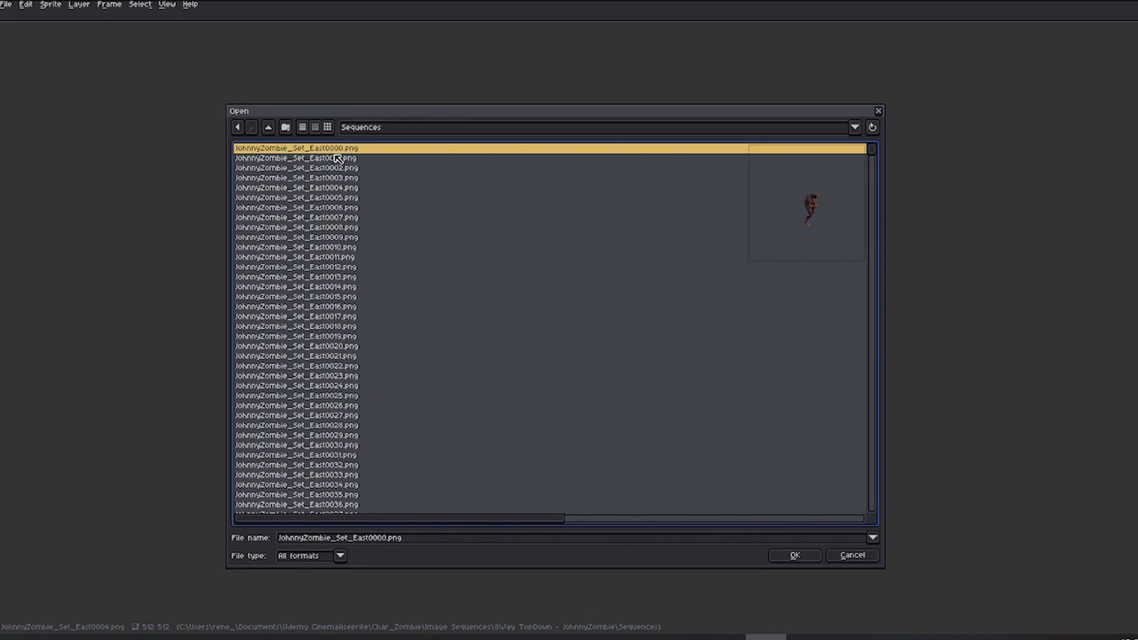
pyautogui.click(781, 557)
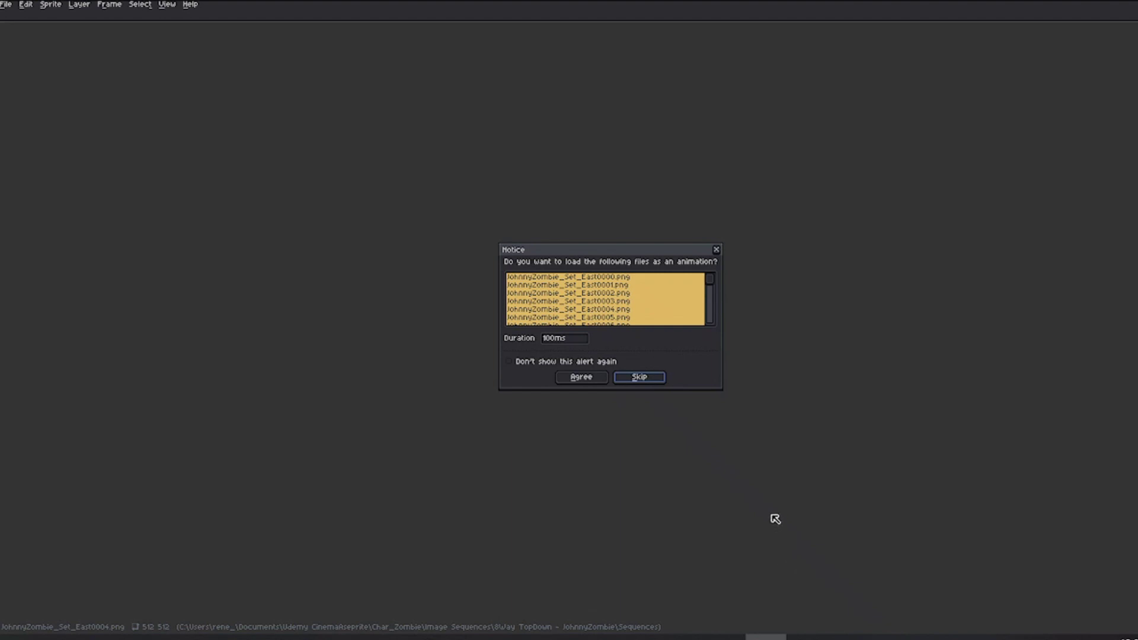
pyautogui.click(581, 377)
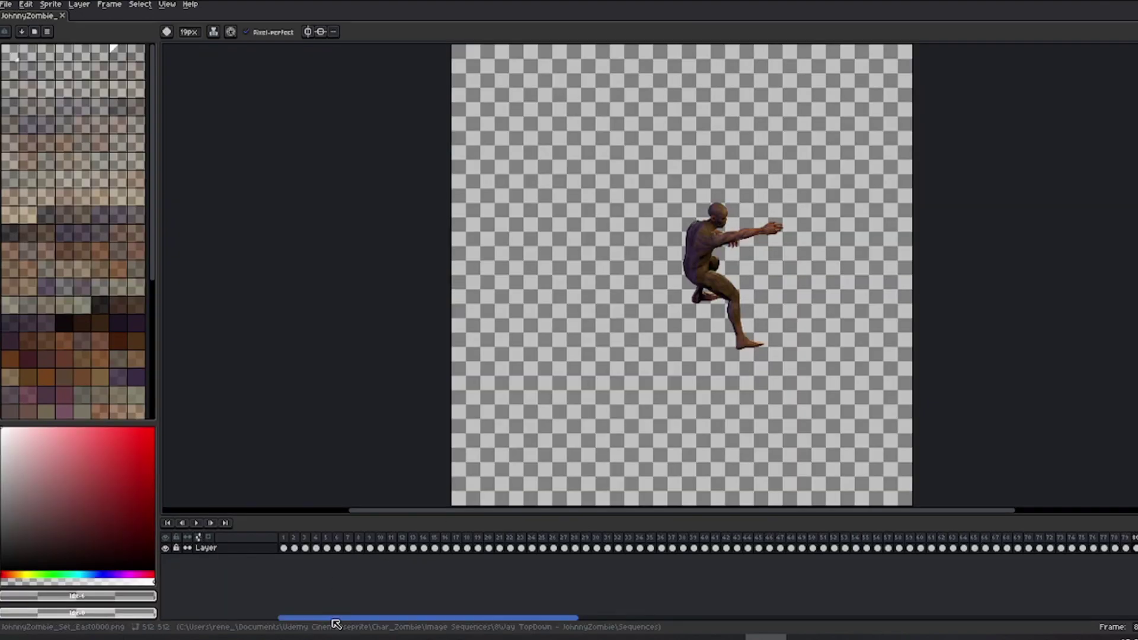
pyautogui.moveTo(333, 619); pyautogui.dragTo(287, 547)
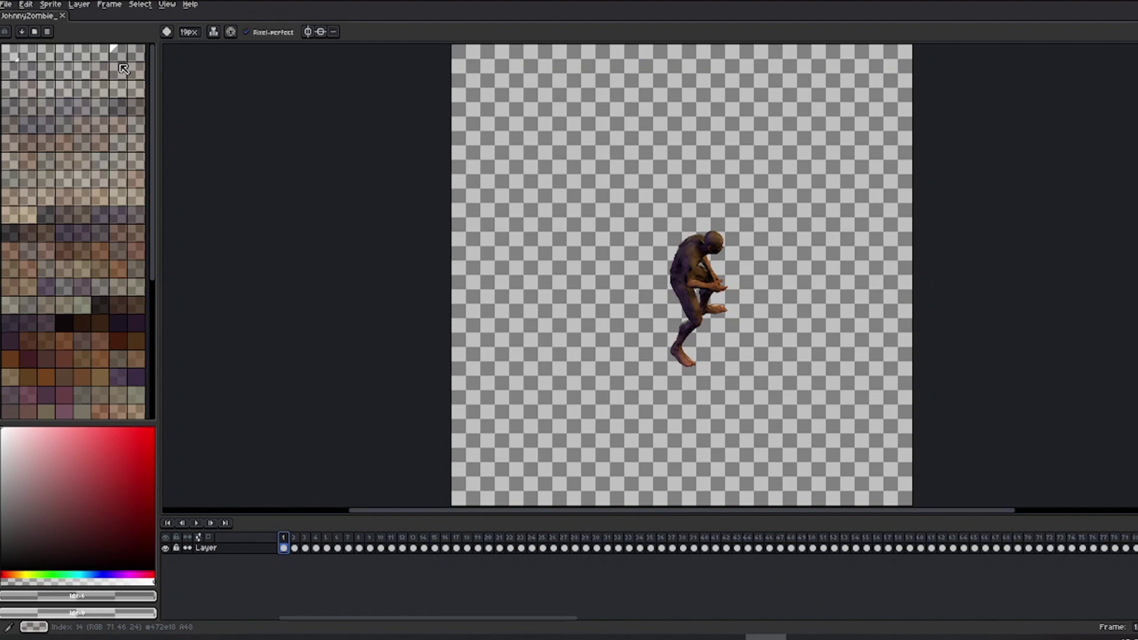
# Sort the sprite's palette colours by alpha and look through the reordered palette
pyautogui.moveTo(153, 66)
pyautogui.mouseDown()
pyautogui.moveTo(167, 223)
pyautogui.moveTo(166, 57)
pyautogui.mouseUp()
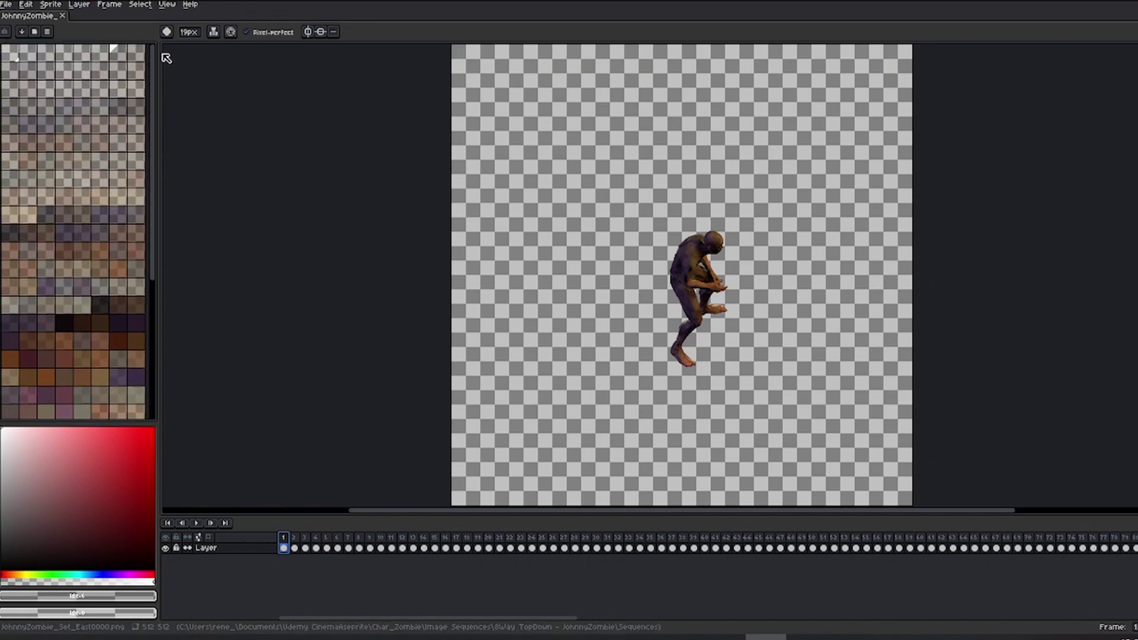
pyautogui.click(34, 31)
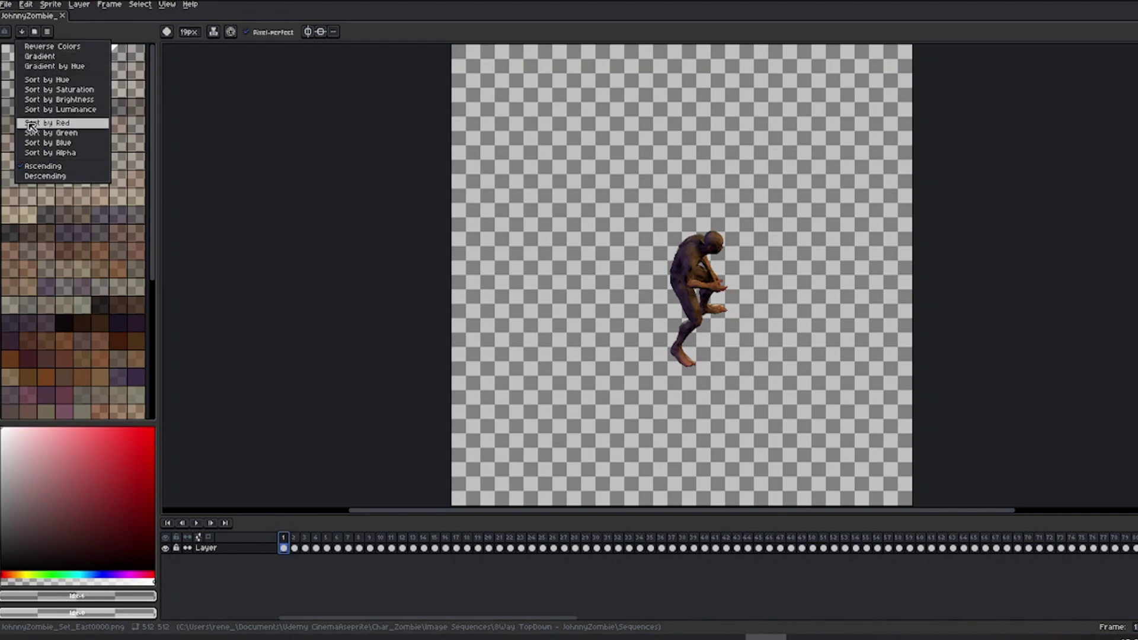
pyautogui.click(32, 155)
pyautogui.moveTo(152, 123); pyautogui.dragTo(155, 252)
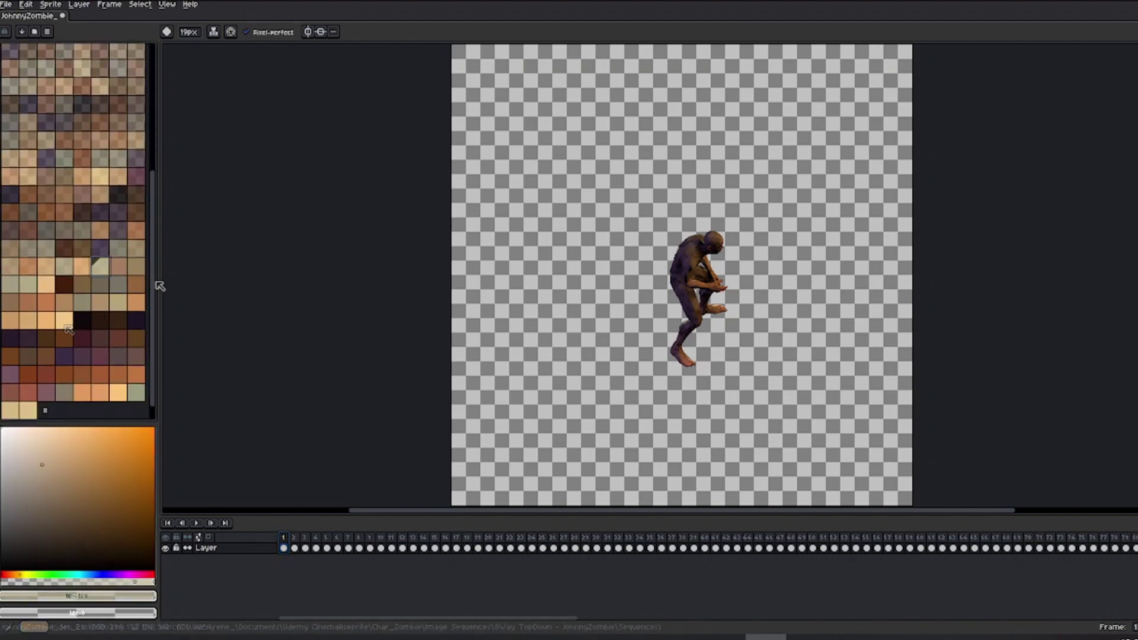
pyautogui.moveTo(160, 286); pyautogui.dragTo(155, 140)
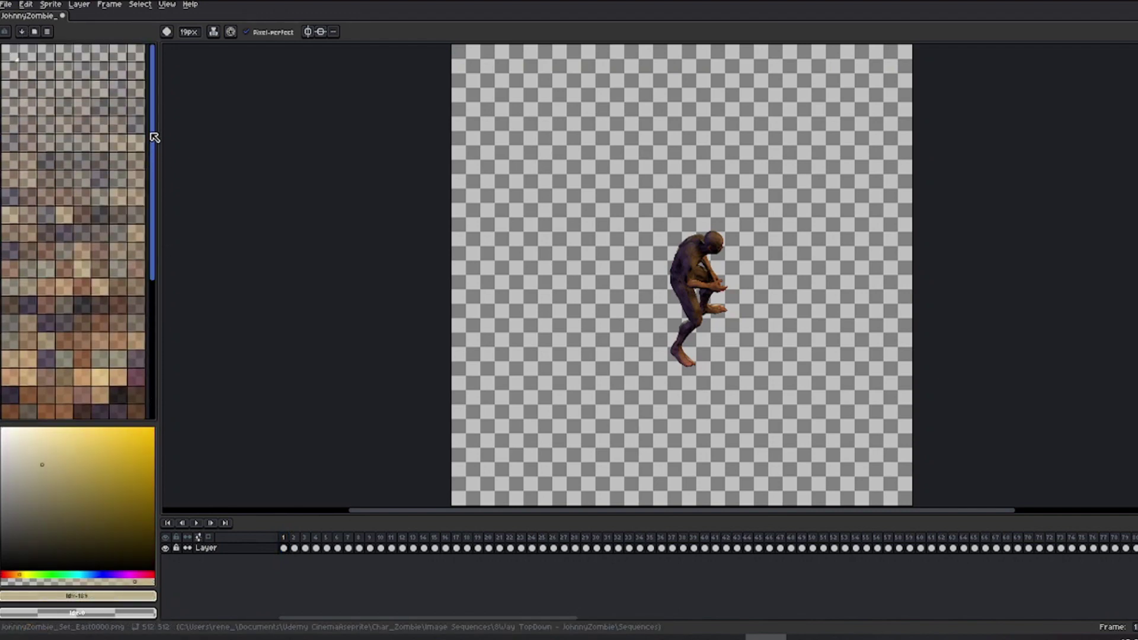
# Zoom in on the zombie to check the brush and reduce its size to 1 px
pyautogui.scroll(5, 666, 211)
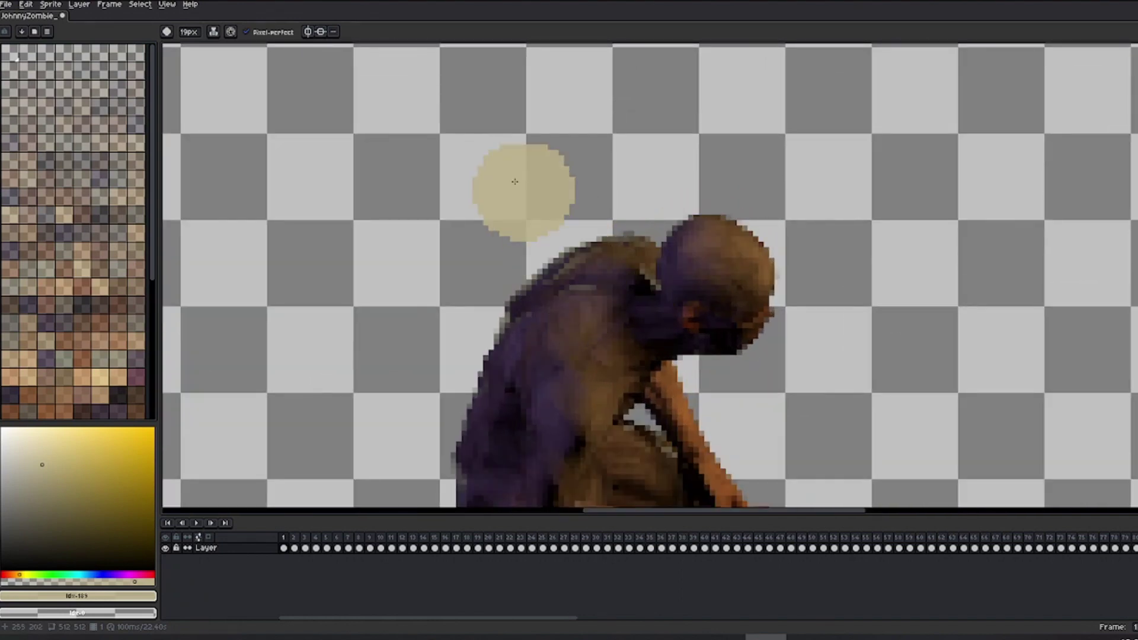
pyautogui.click(189, 33)
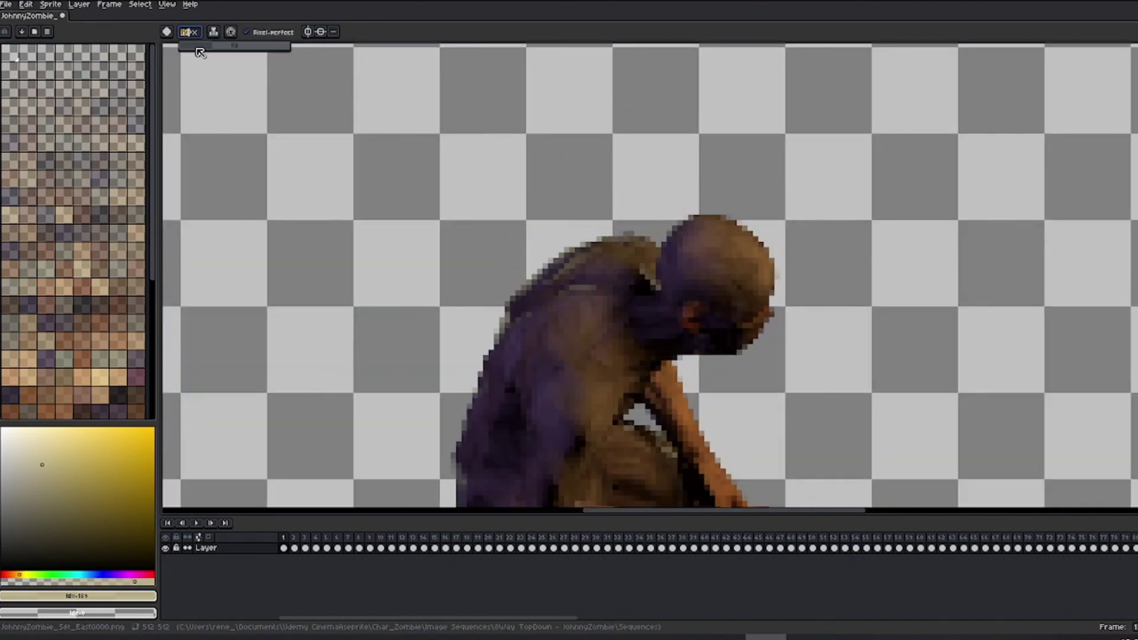
pyautogui.click(192, 48)
pyautogui.moveTo(511, 213); pyautogui.dragTo(500, 210)
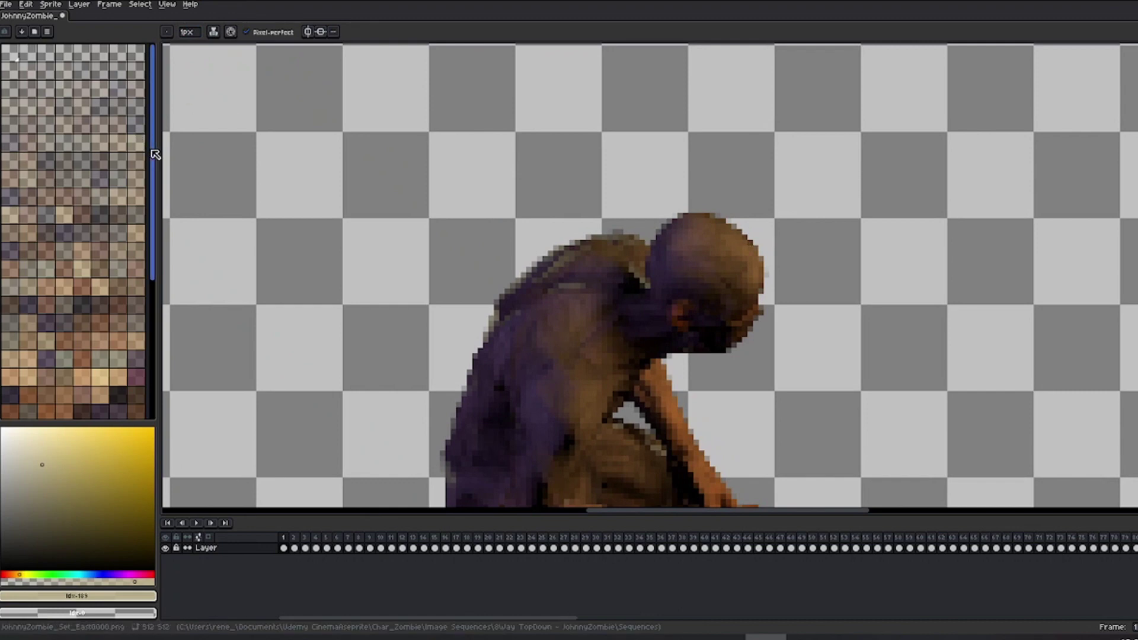
pyautogui.scroll(-1, 529, 256)
pyautogui.scroll(-4, 529, 256)
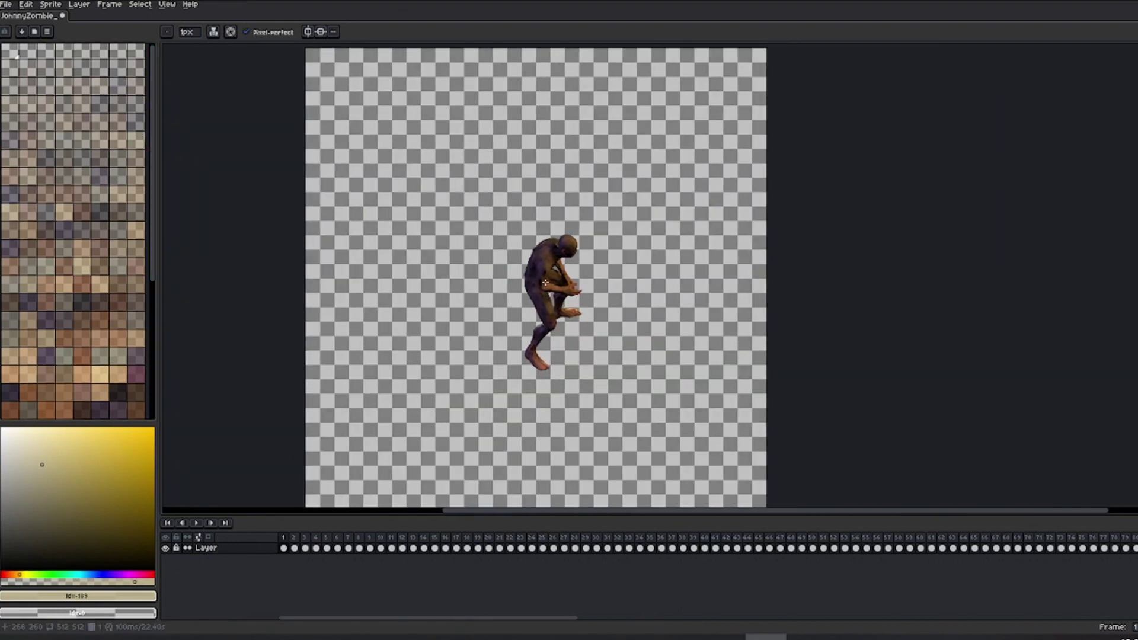
# Try inserting a new empty frame after frame 1, and undo the insertion
pyautogui.moveTo(275, 499); pyautogui.dragTo(273, 408)
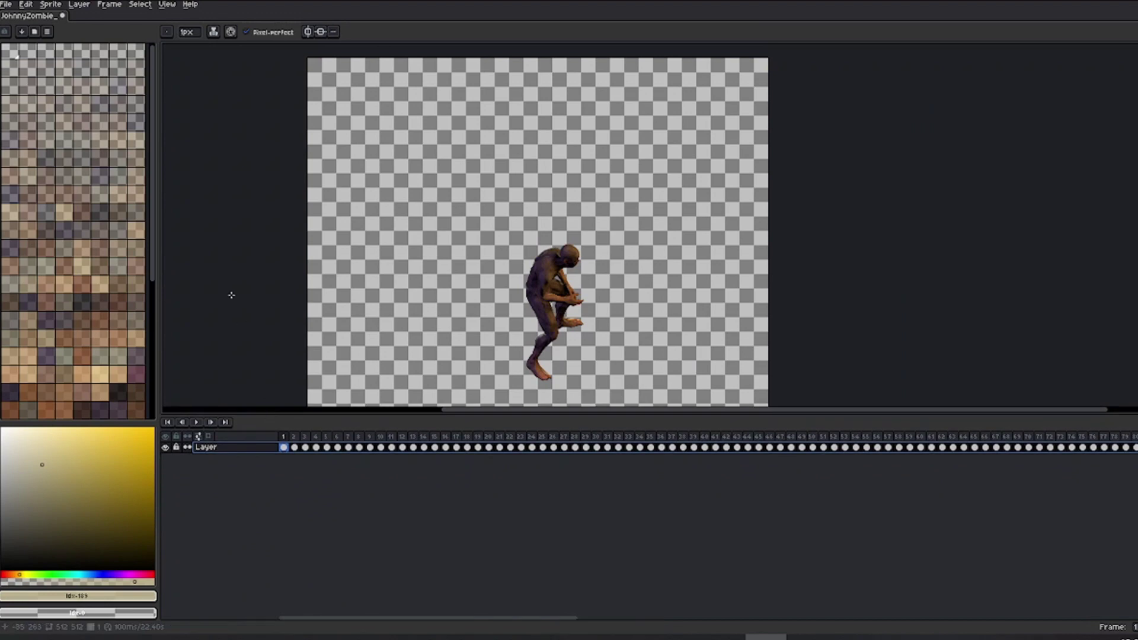
pyautogui.click(104, 4)
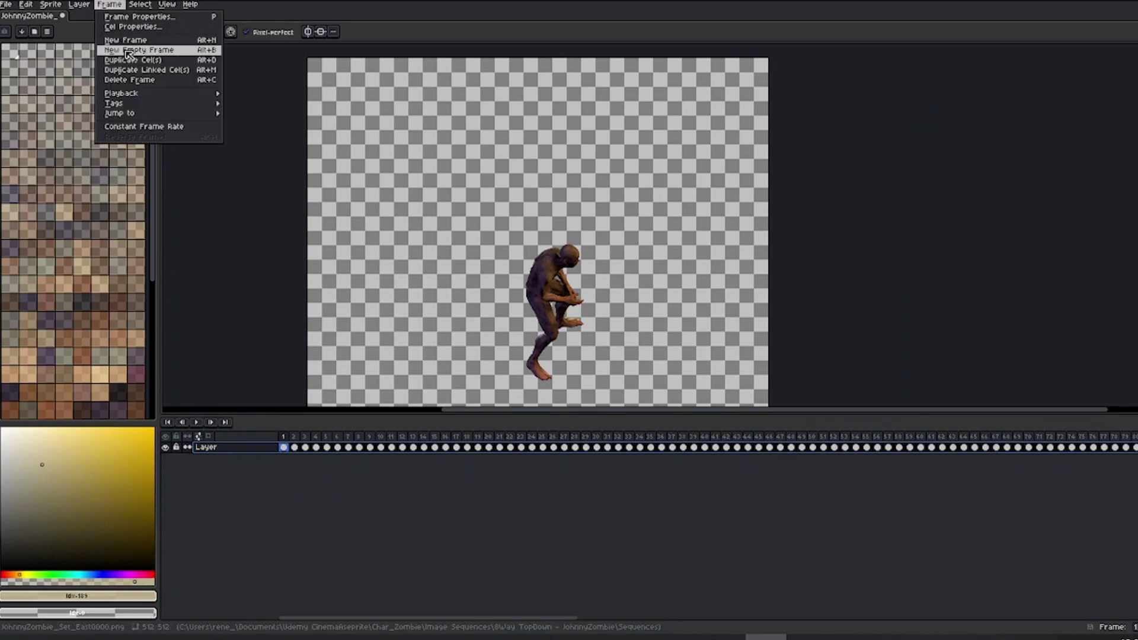
pyautogui.click(202, 52)
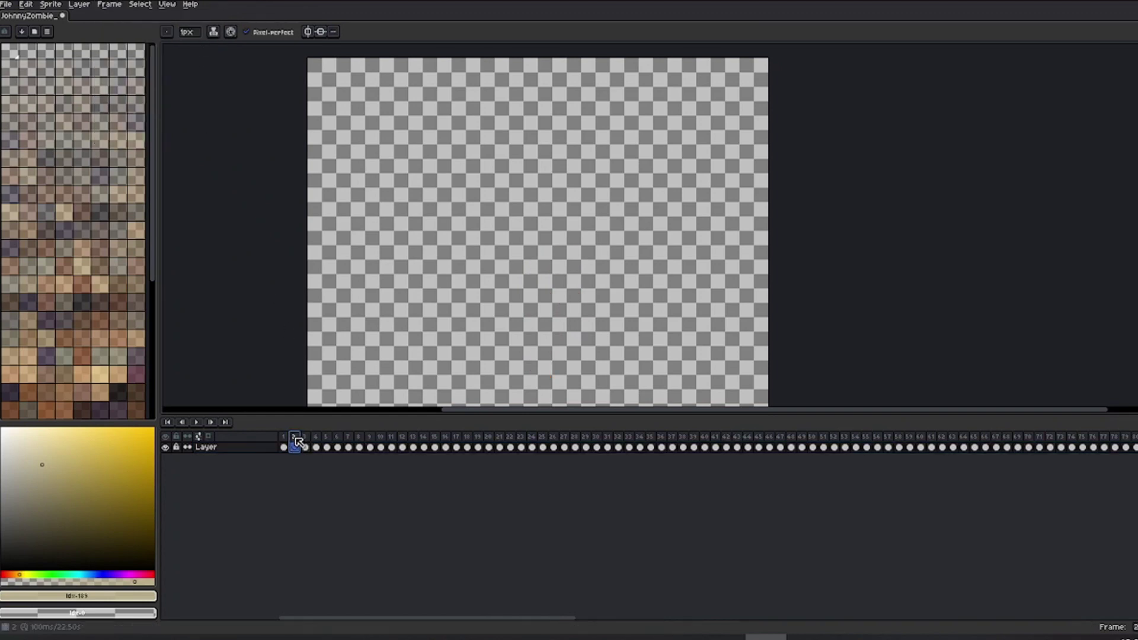
pyautogui.hotkey('ctrl', 'z')
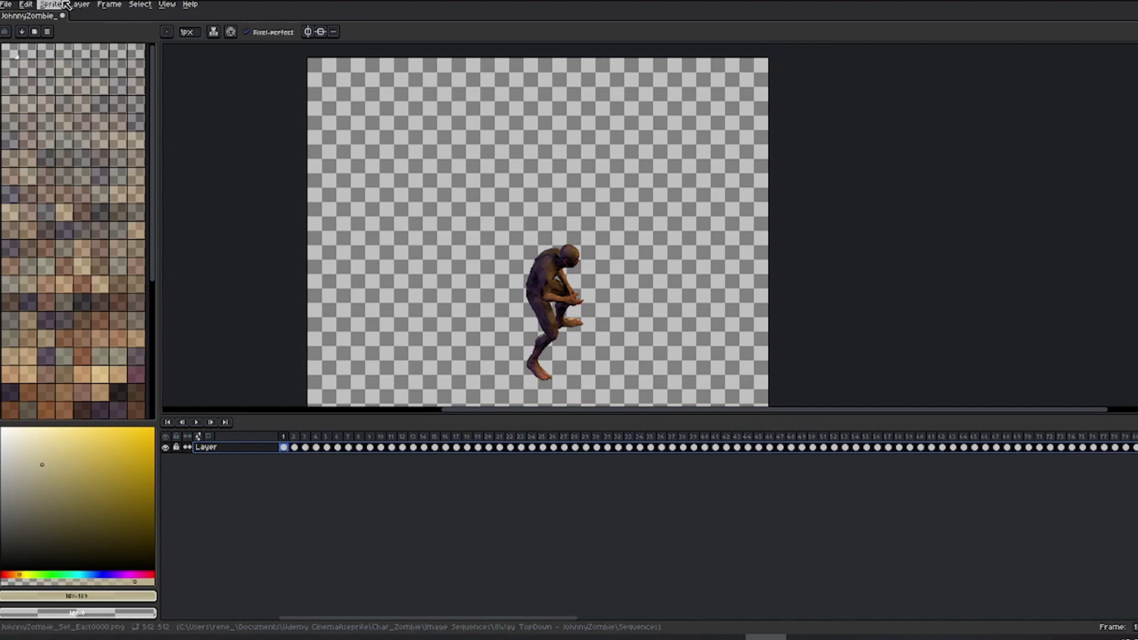
# Try adding an animation tag spanning frames 1 to 10, check its properties, and undo the tag
pyautogui.click(123, 4)
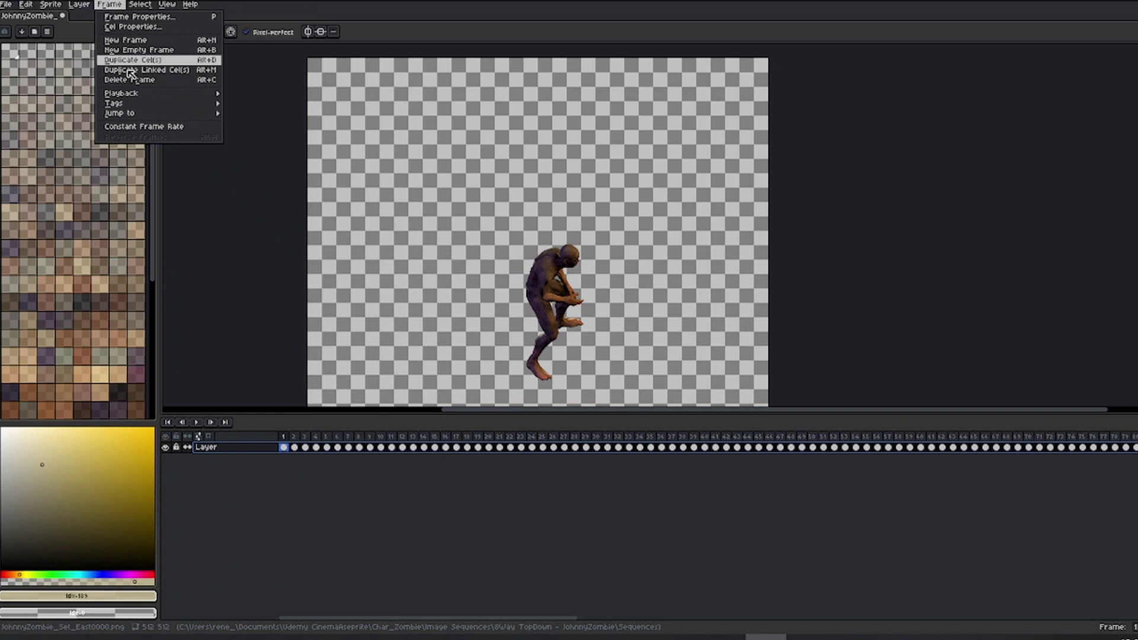
pyautogui.moveTo(129, 107)
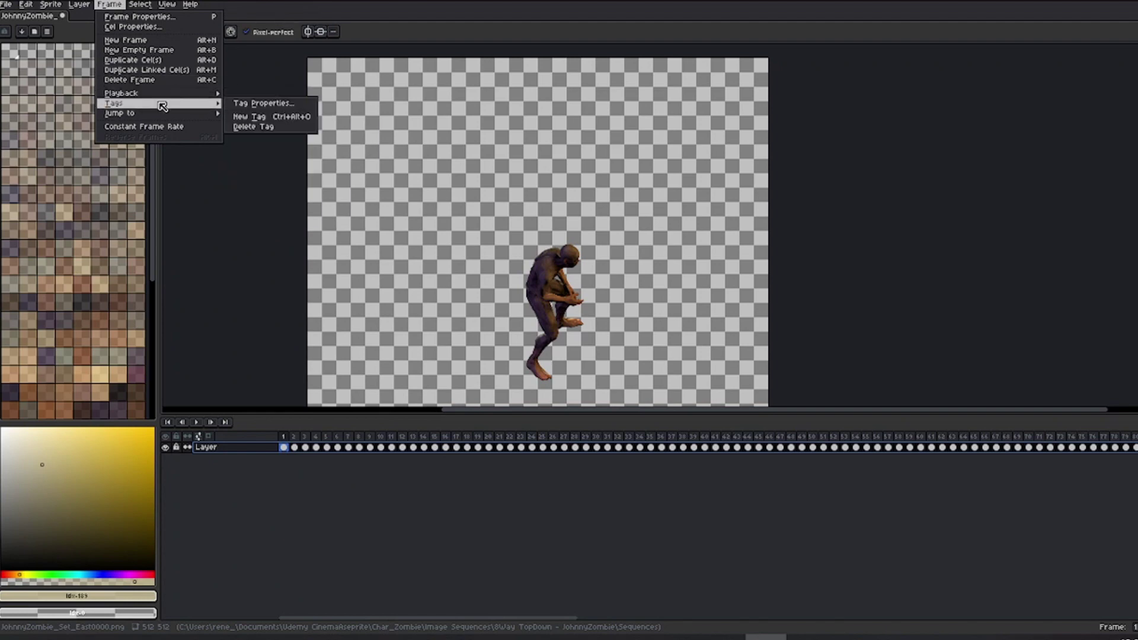
pyautogui.click(246, 116)
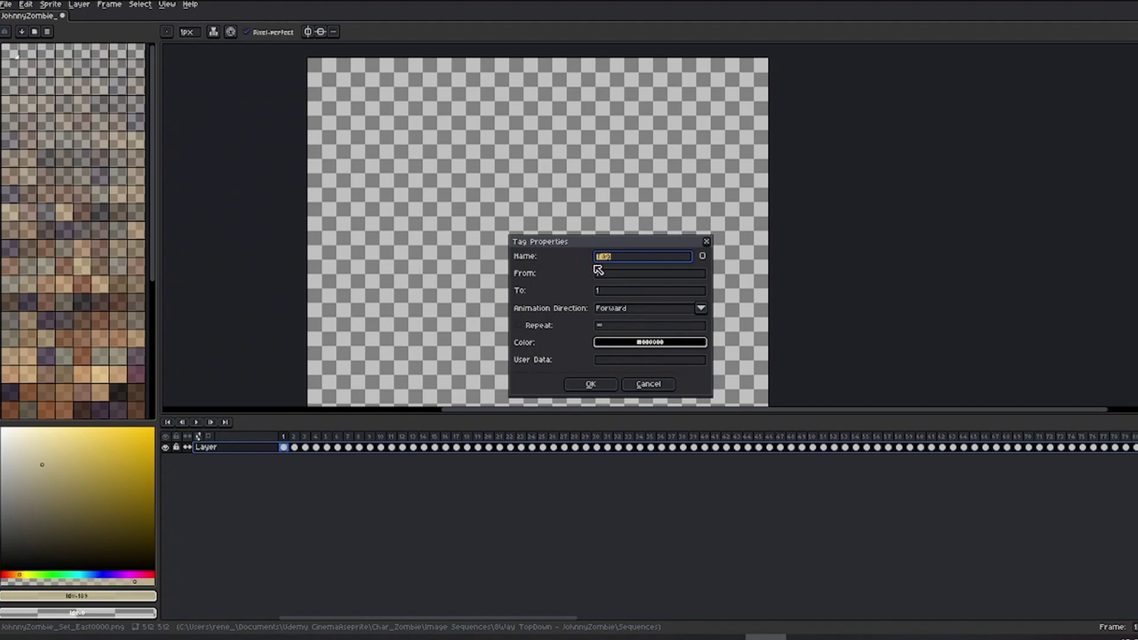
pyautogui.click(610, 292)
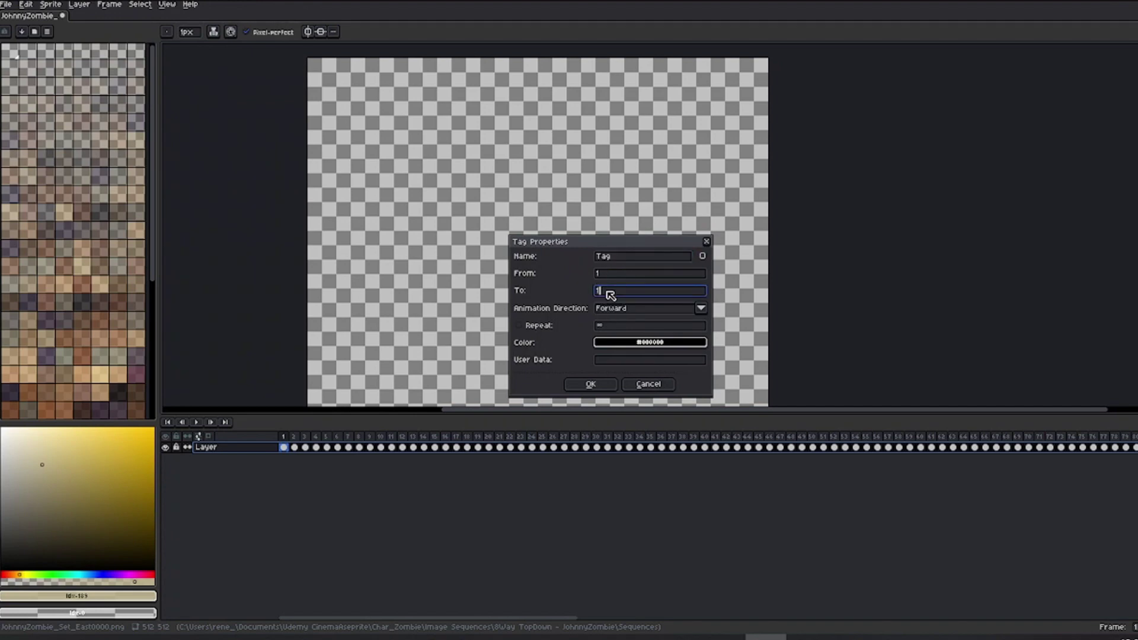
pyautogui.press('Return')
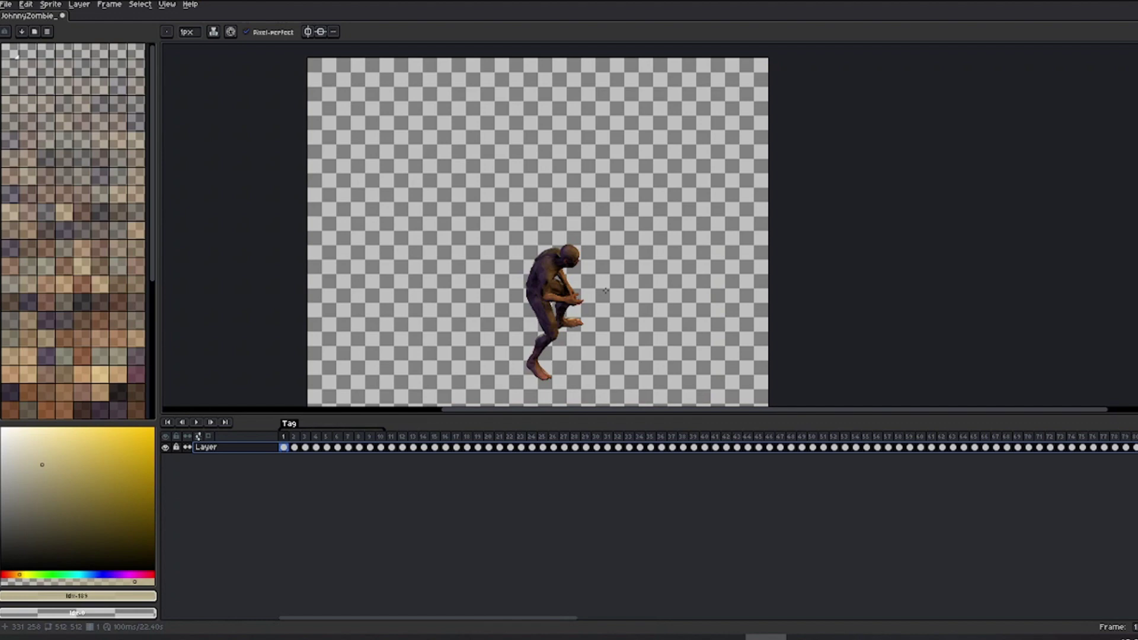
pyautogui.doubleClick(289, 425)
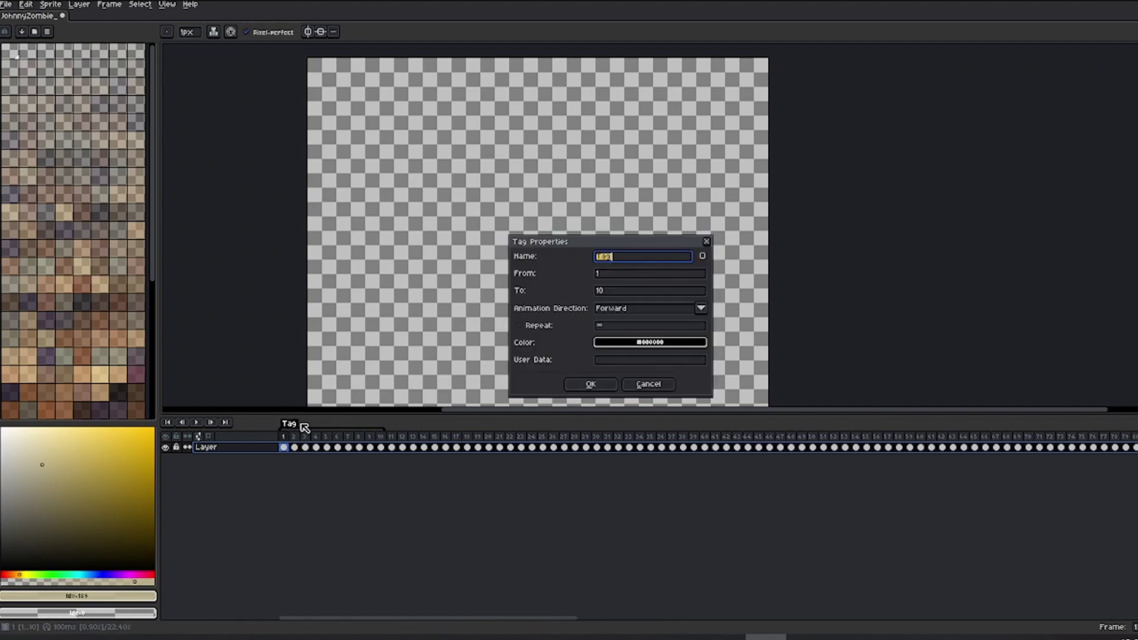
pyautogui.click(647, 385)
pyautogui.hotkey('ctrl', 'z')
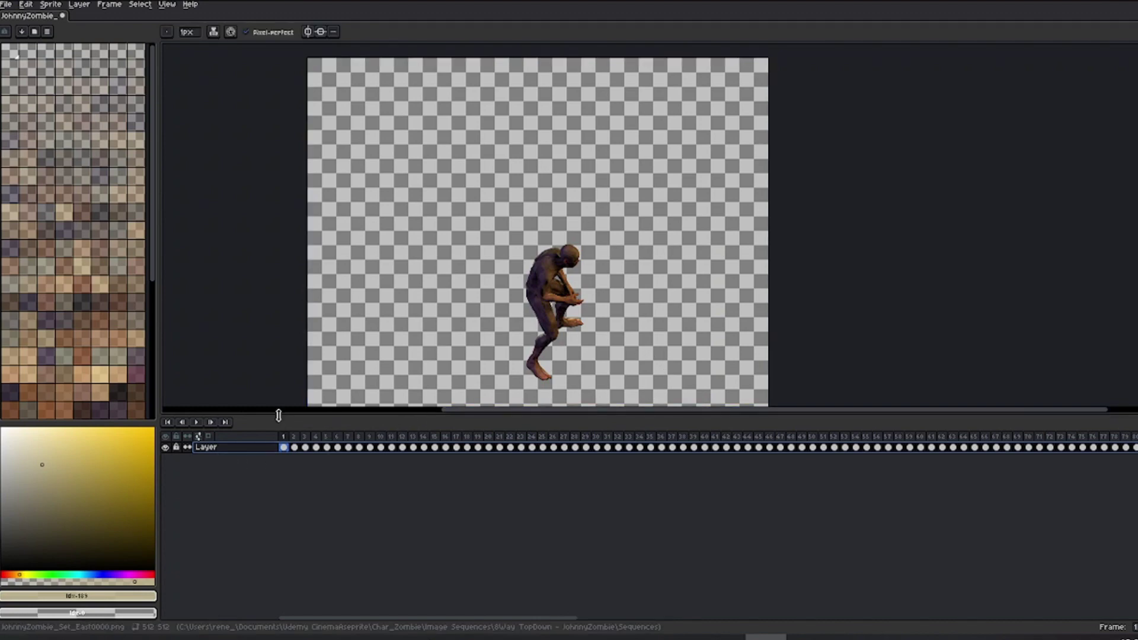
pyautogui.moveTo(279, 416); pyautogui.dragTo(278, 457)
# Browse the PNG files in the Sequences folder to find where the East set ends and the North set begins
pyautogui.click(10, 6)
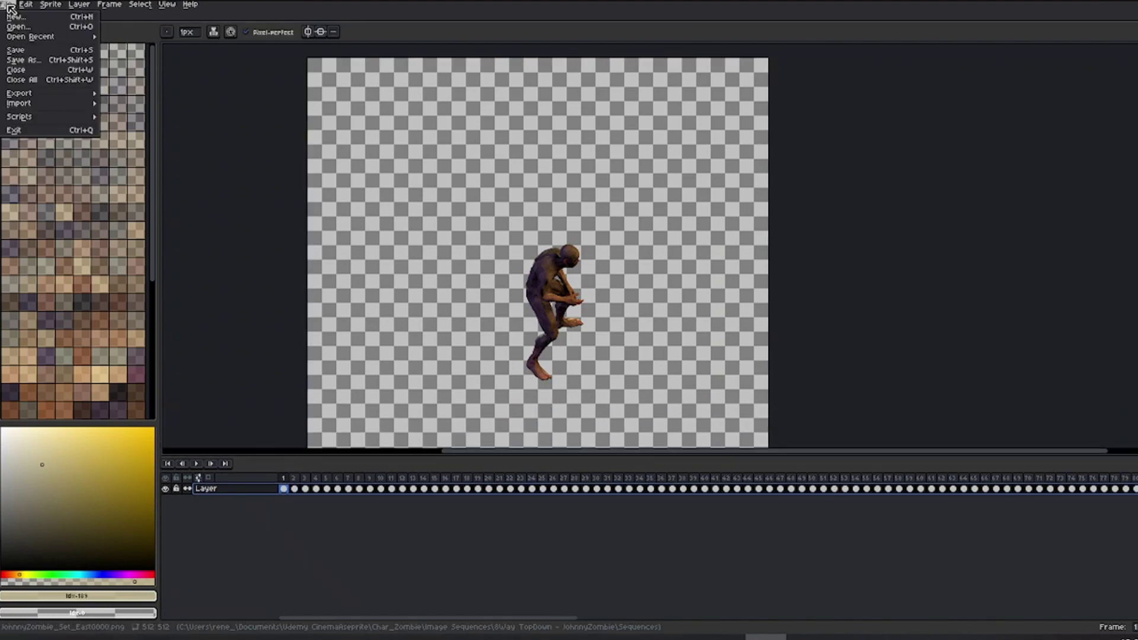
pyautogui.click(16, 27)
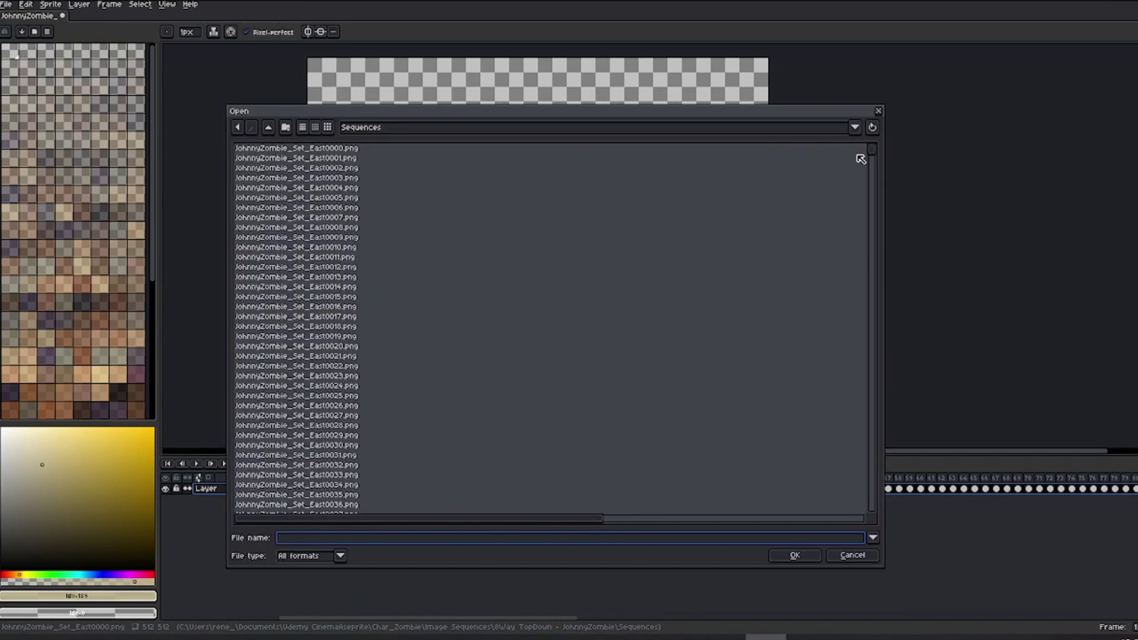
pyautogui.moveTo(873, 155); pyautogui.dragTo(871, 215)
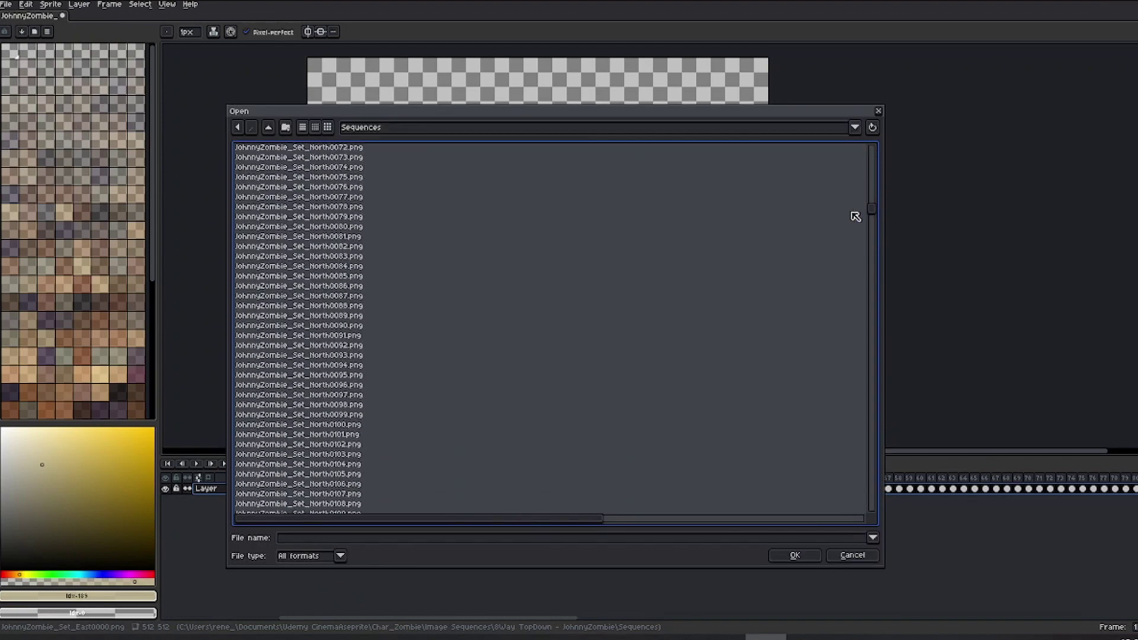
pyautogui.scroll(10, 317, 262)
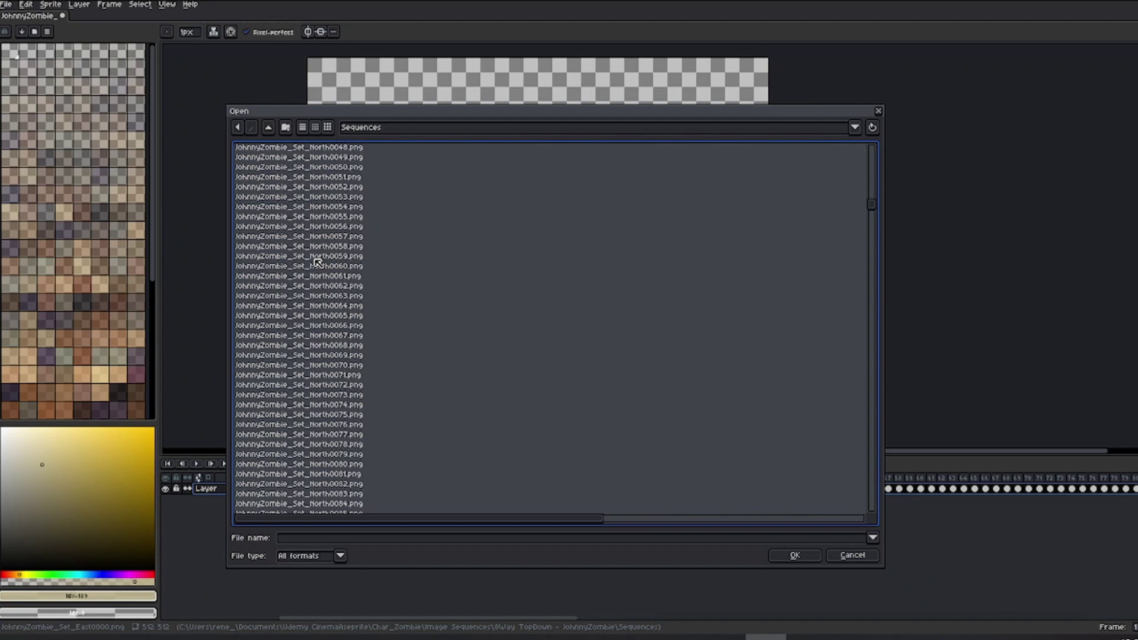
pyautogui.scroll(19, 317, 262)
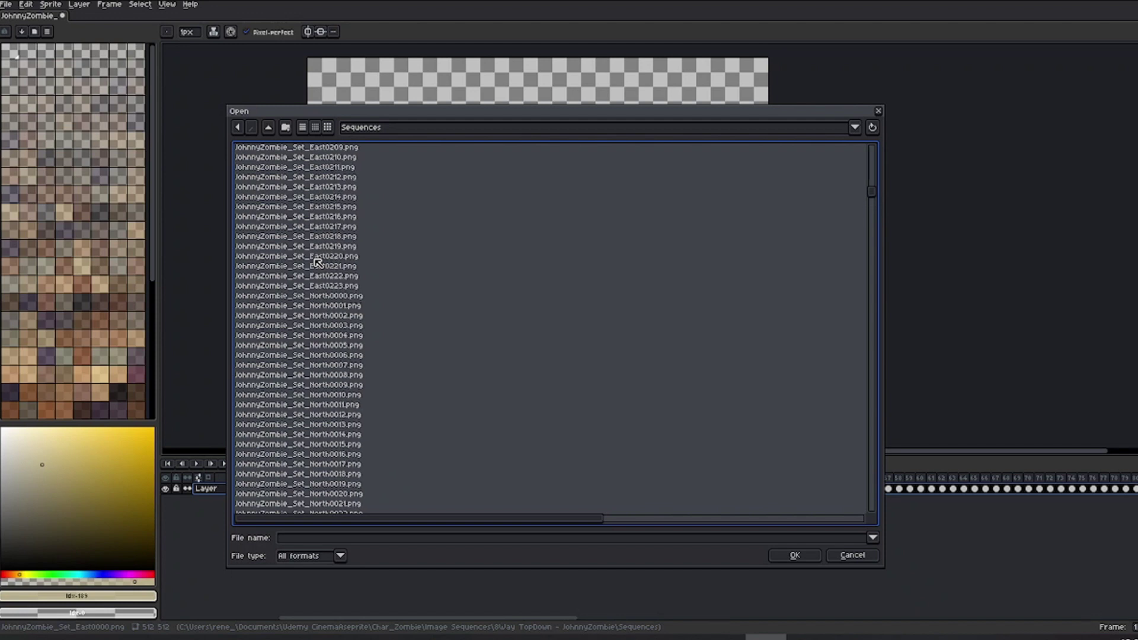
pyautogui.click(878, 112)
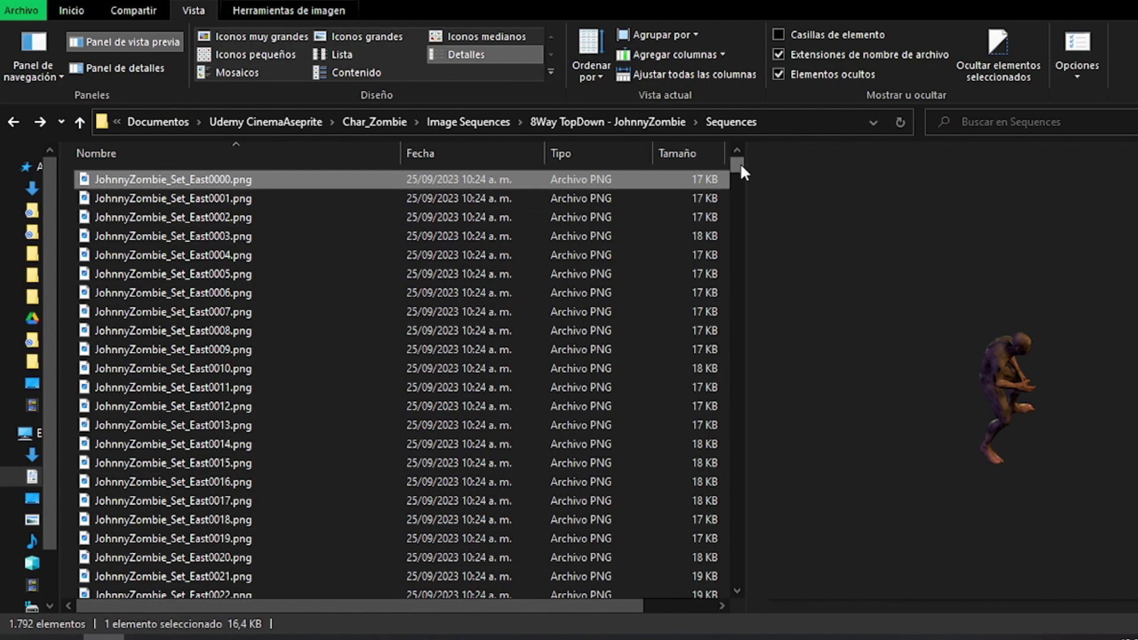
# Copy the "0000.png" ending from the name of the first East file in the Sequences folder
pyautogui.moveTo(738, 163)
pyautogui.mouseDown()
pyautogui.moveTo(738, 253)
pyautogui.moveTo(735, 153)
pyautogui.mouseUp()
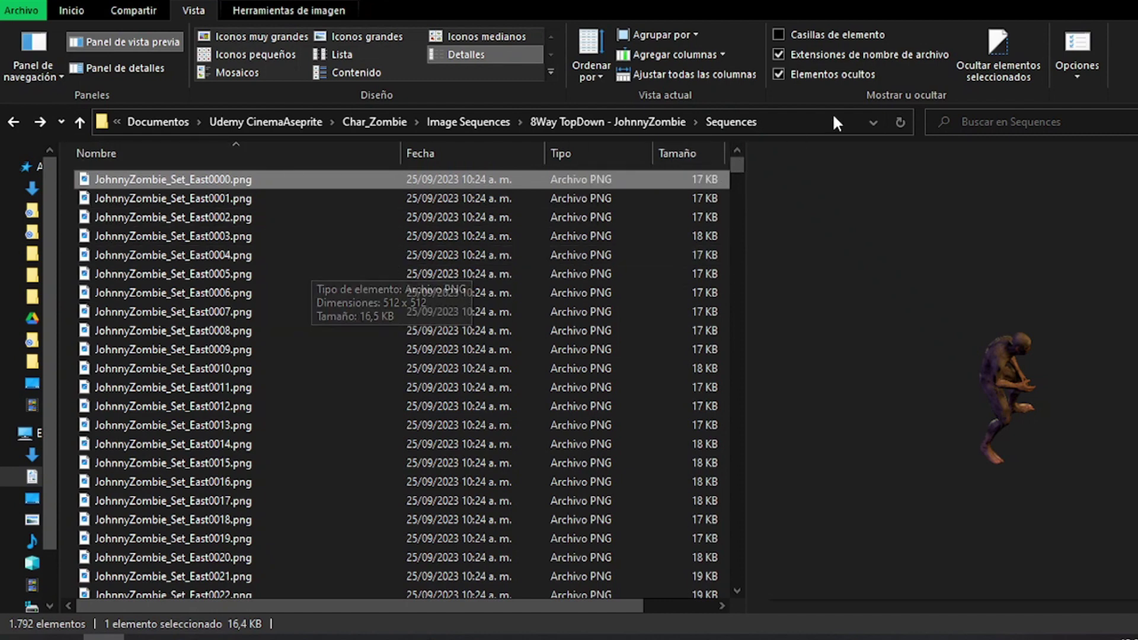
pyautogui.click(193, 179)
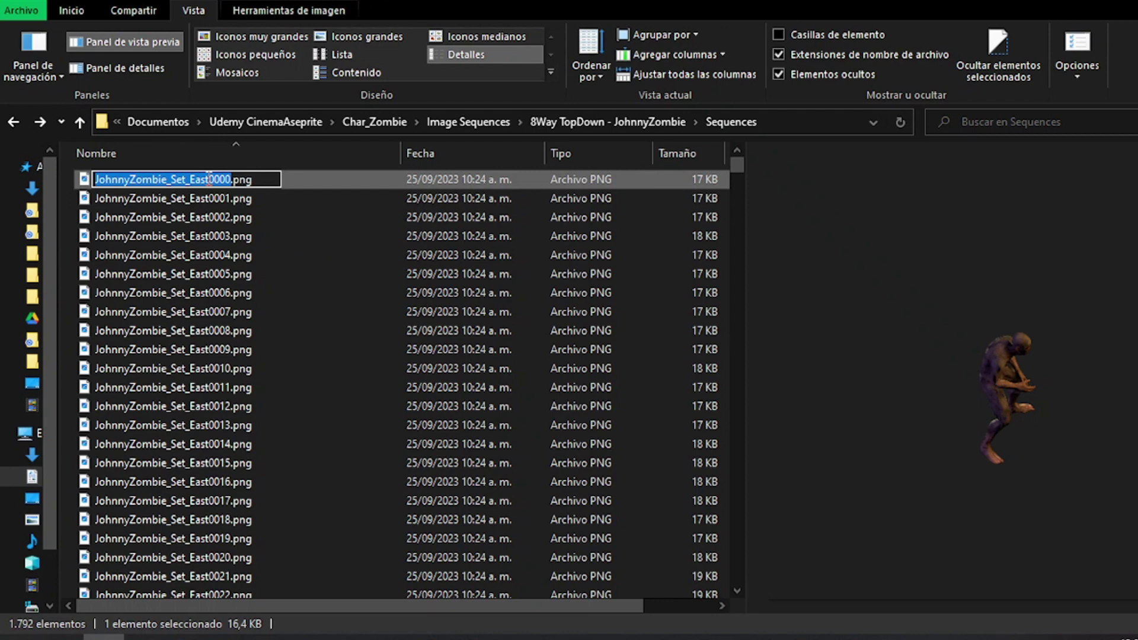
pyautogui.moveTo(208, 179); pyautogui.dragTo(275, 181)
pyautogui.hotkey('ctrl', 'c')
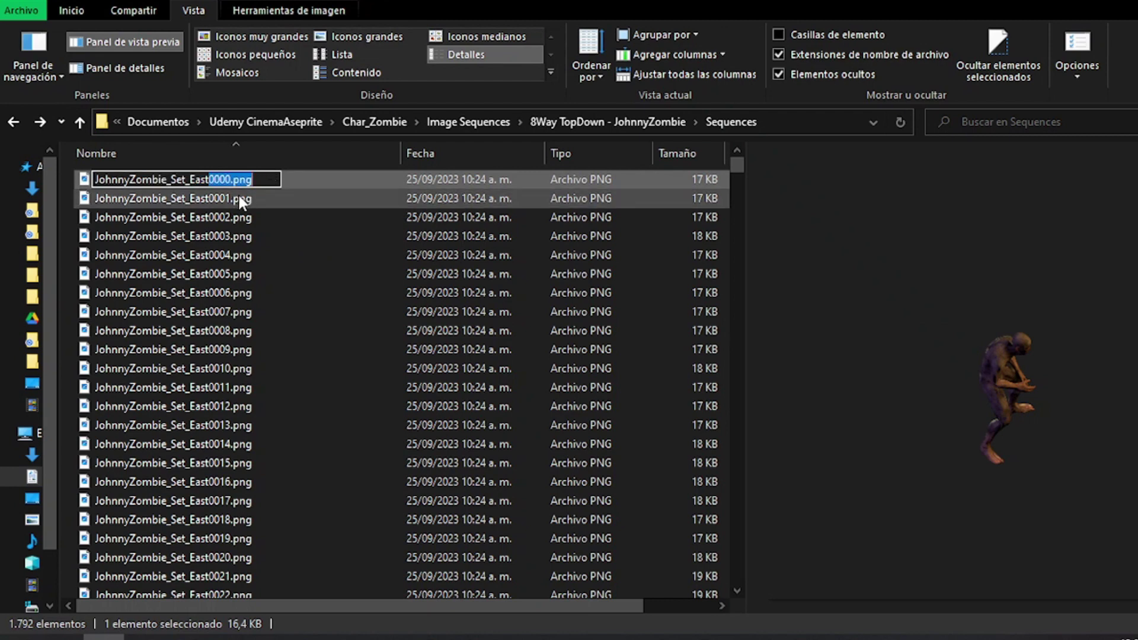
# Search the Sequences folder for *0000.png to isolate the first frame of every directional set
pyautogui.click(972, 121)
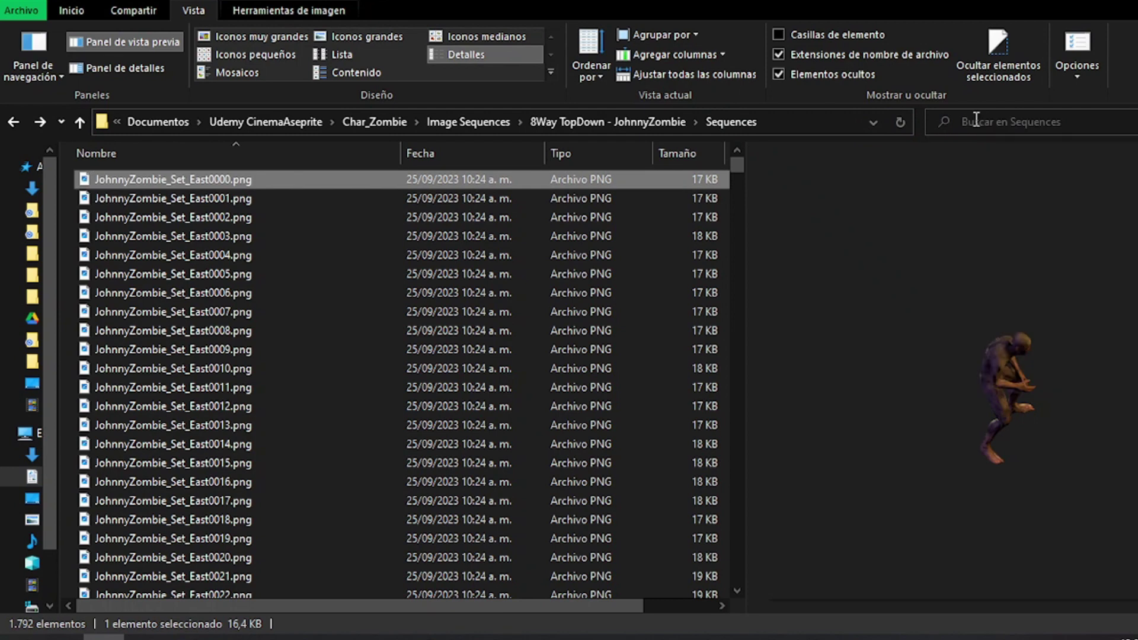
pyautogui.hotkey('ctrl', 'v')
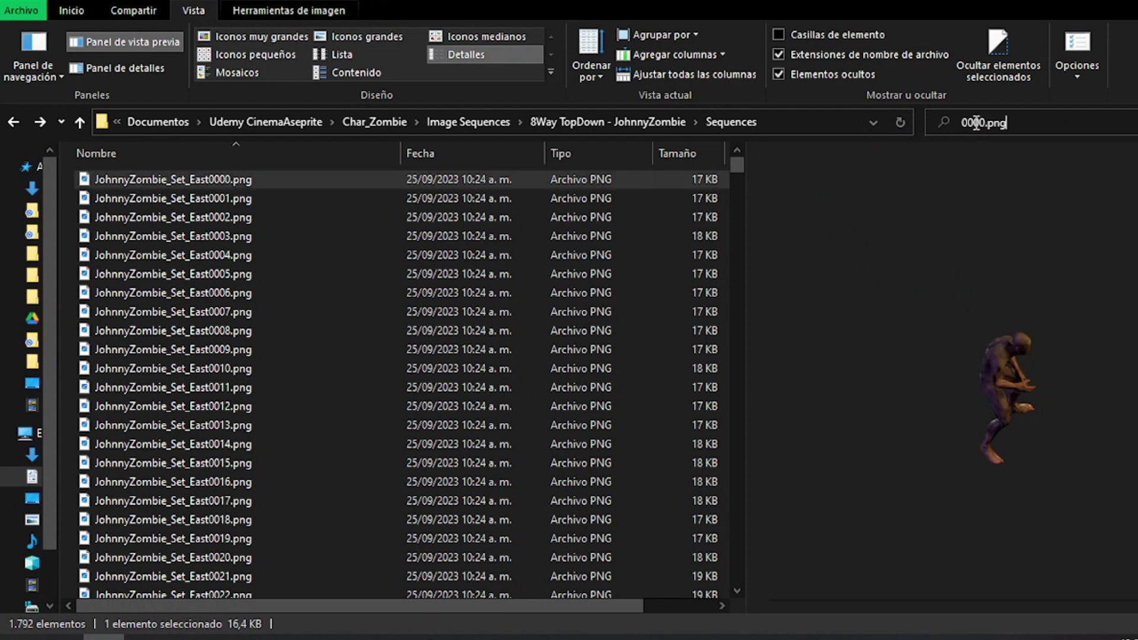
pyautogui.press('Return')
pyautogui.press('Return')
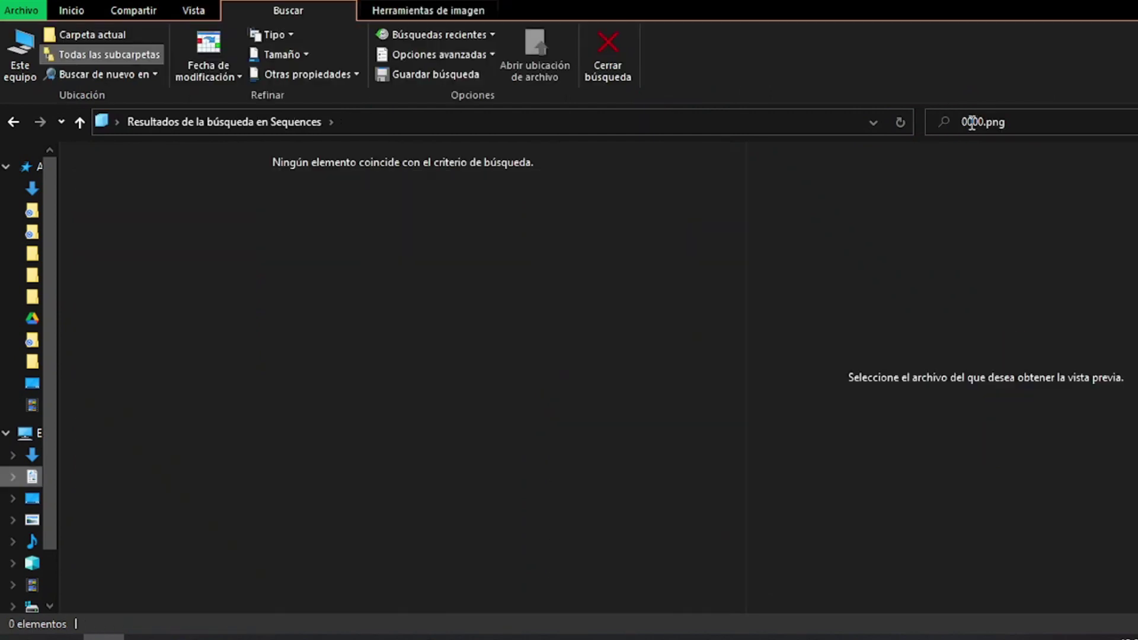
pyautogui.click(961, 126)
pyautogui.click(961, 125)
pyautogui.write('*')
pyautogui.press('Return')
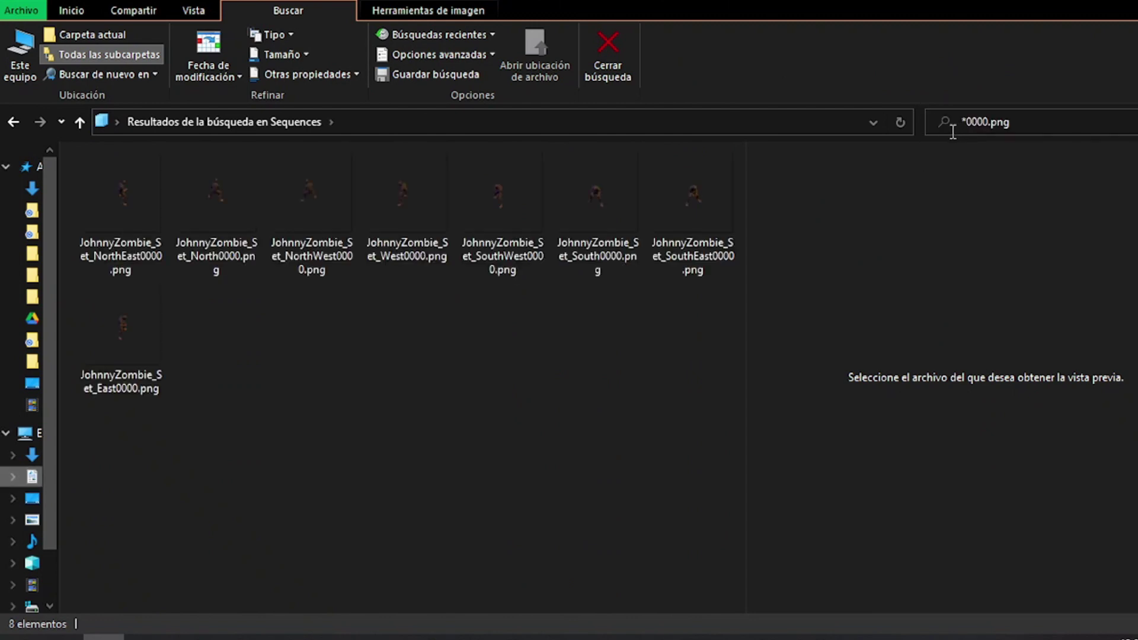
# Open all eight found first-frame PNGs in Aseprite as animations, applying the same choice to the other files
pyautogui.click(152, 233)
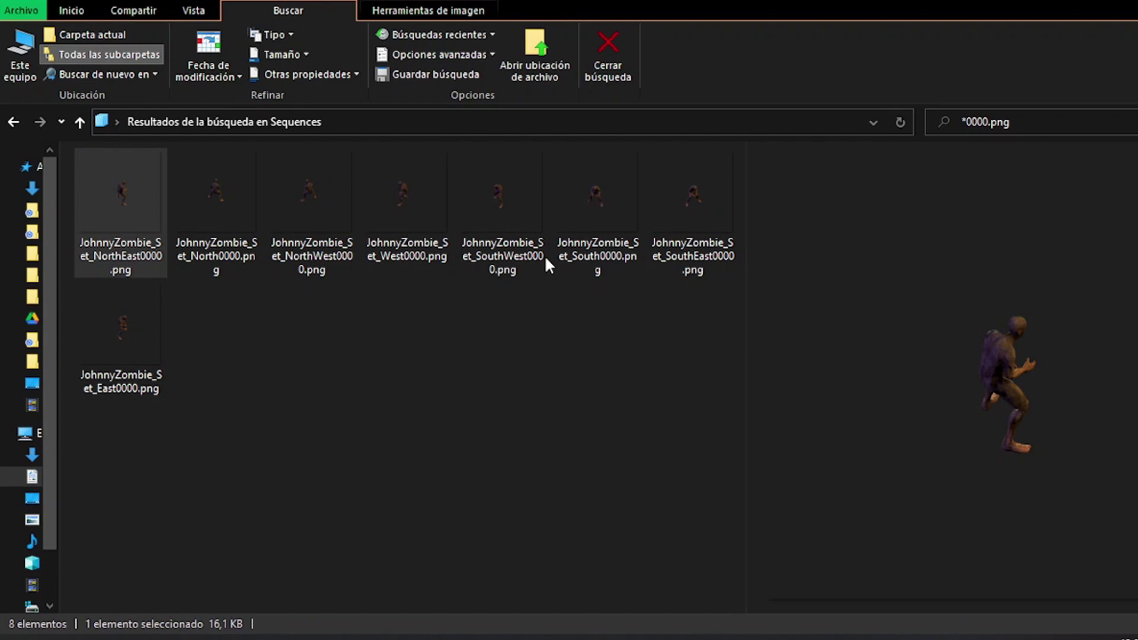
pyautogui.keyDown('shift'); pyautogui.click(141, 317); pyautogui.keyUp('shift')
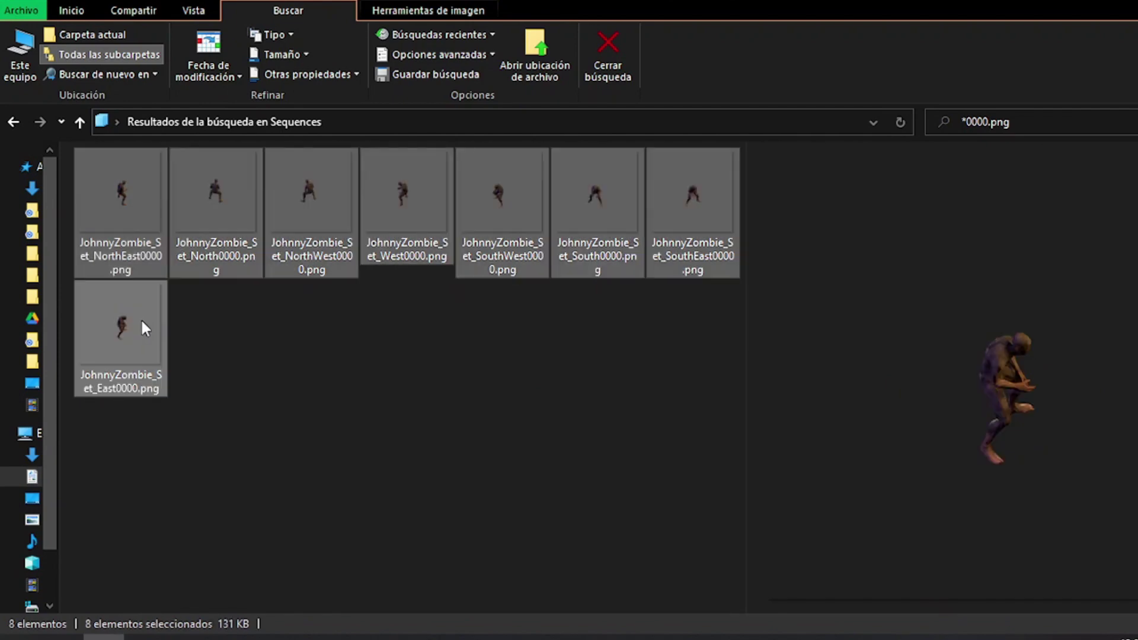
pyautogui.moveTo(136, 187); pyautogui.dragTo(514, 339)
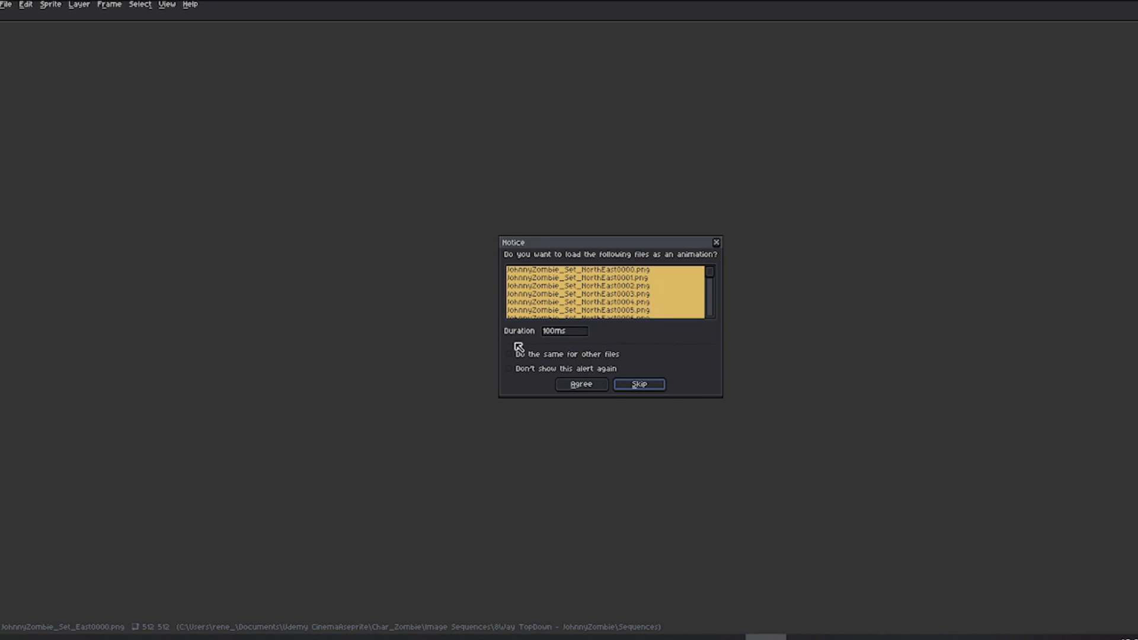
pyautogui.click(513, 356)
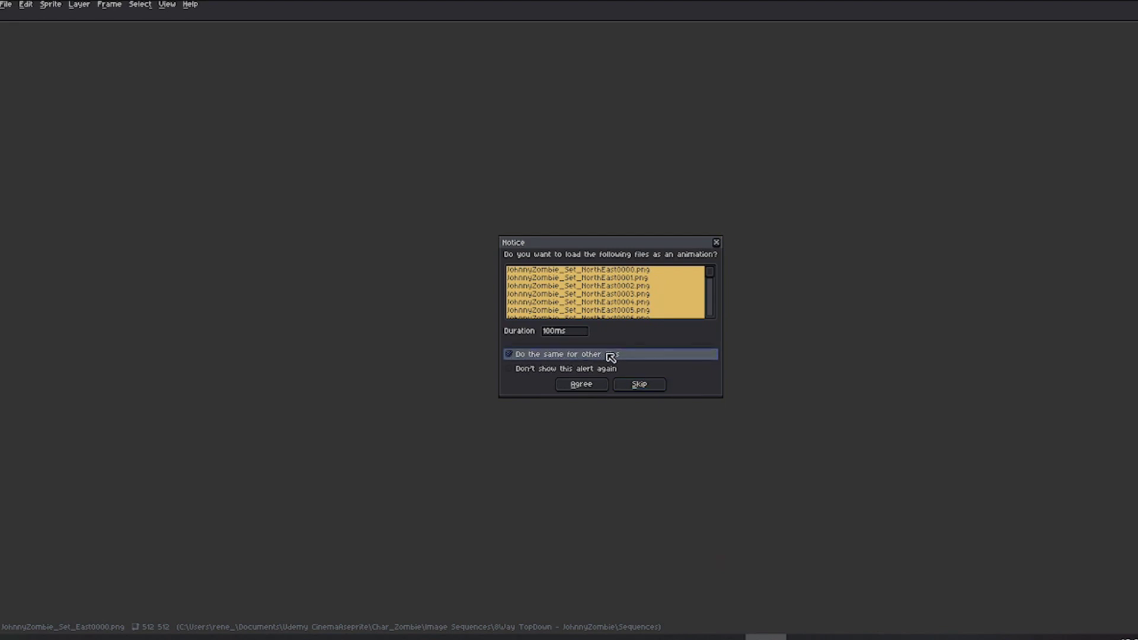
pyautogui.click(590, 388)
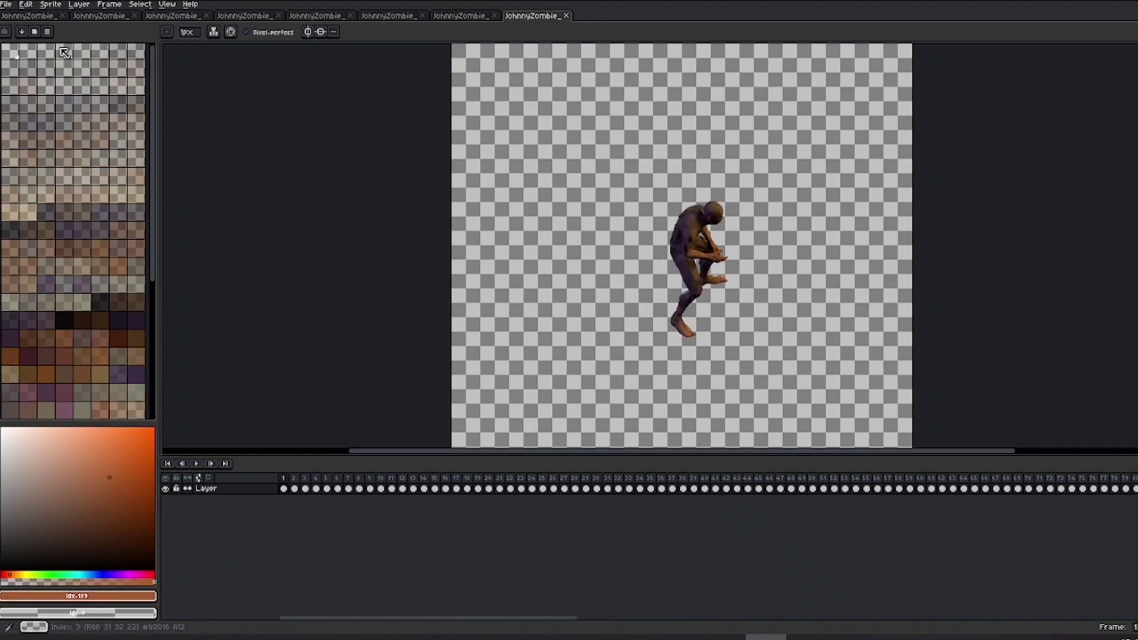
# Move the East sprite to the first position among the open documents
pyautogui.click(31, 16)
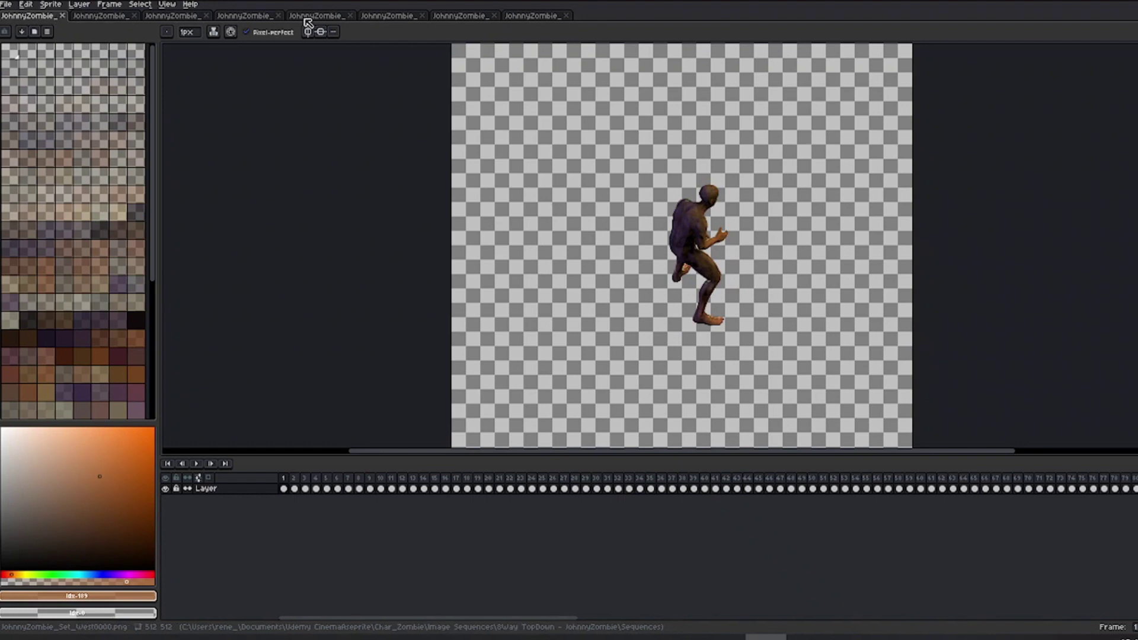
pyautogui.click(524, 18)
pyautogui.moveTo(524, 17); pyautogui.dragTo(41, 17)
# Copy the NorthEast animation layer into the East sprite and close the NorthEast document
pyautogui.click(118, 18)
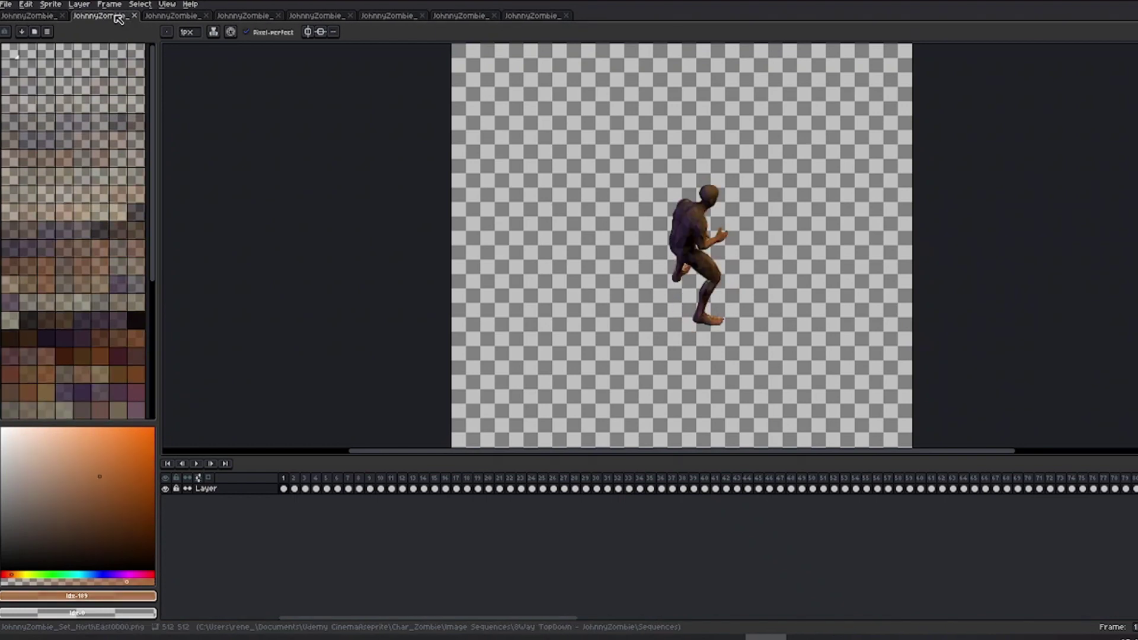
pyautogui.click(234, 493)
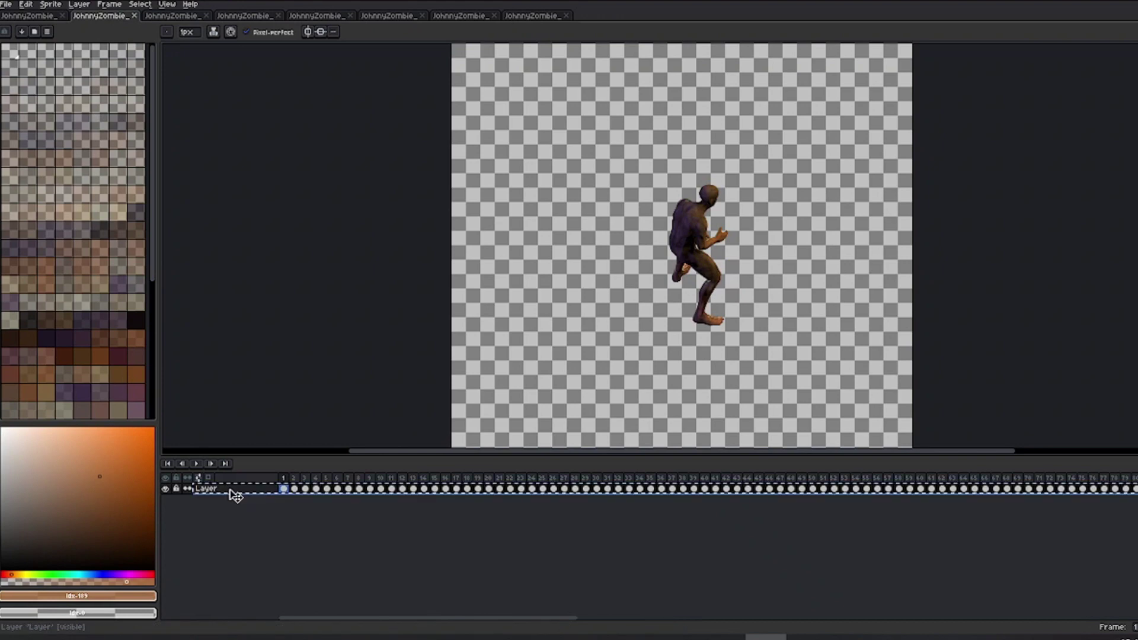
pyautogui.click(44, 16)
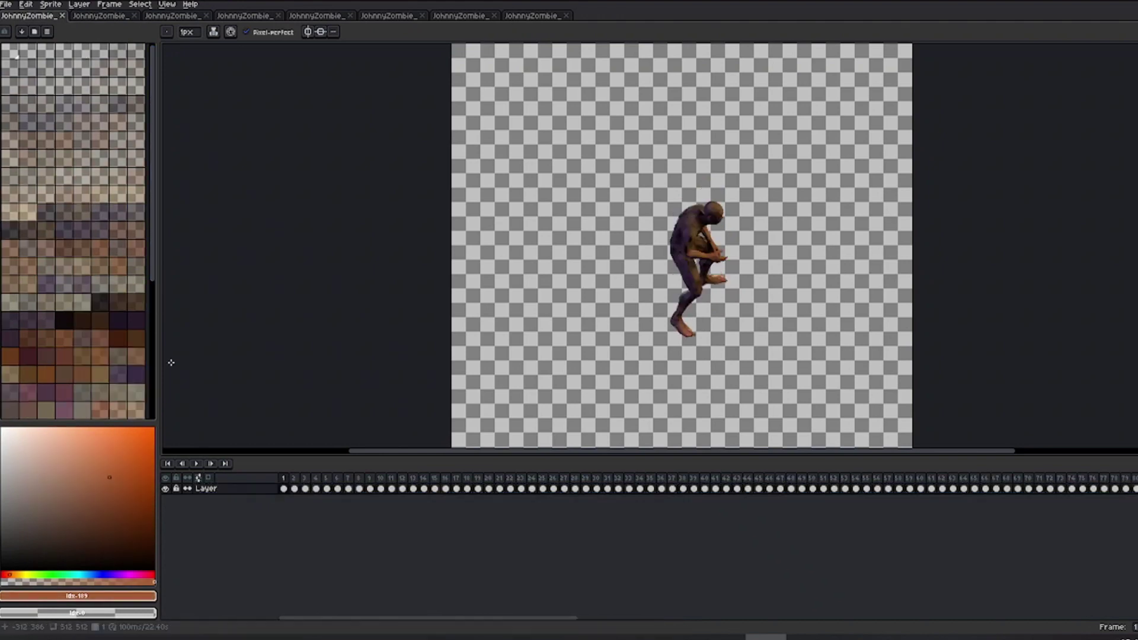
pyautogui.press('v')
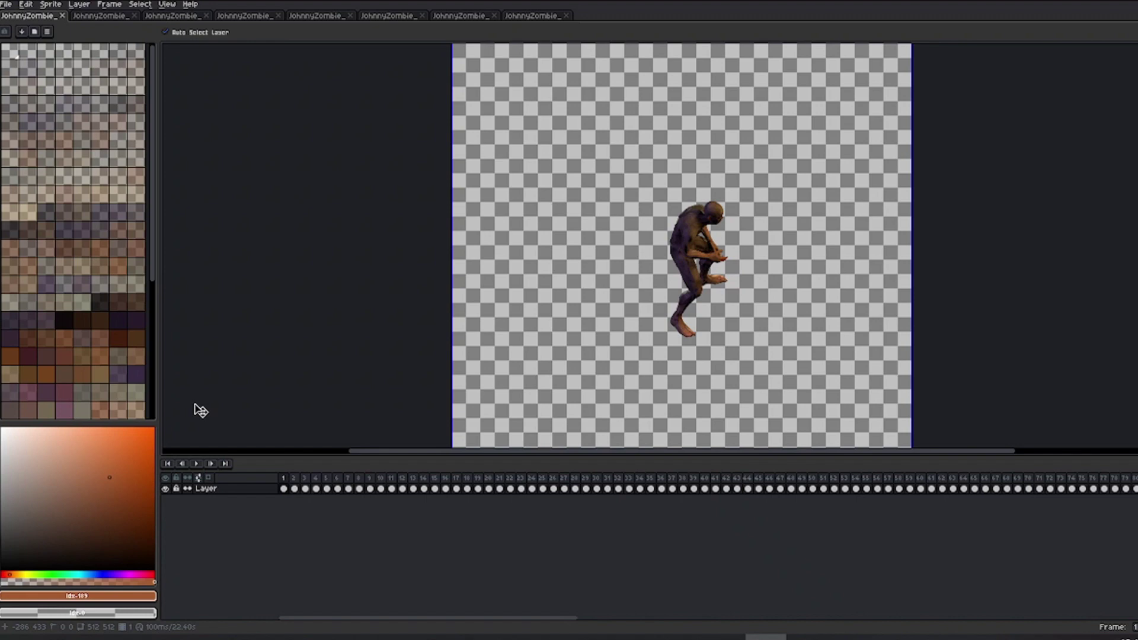
pyautogui.hotkey('ctrl', 'v')
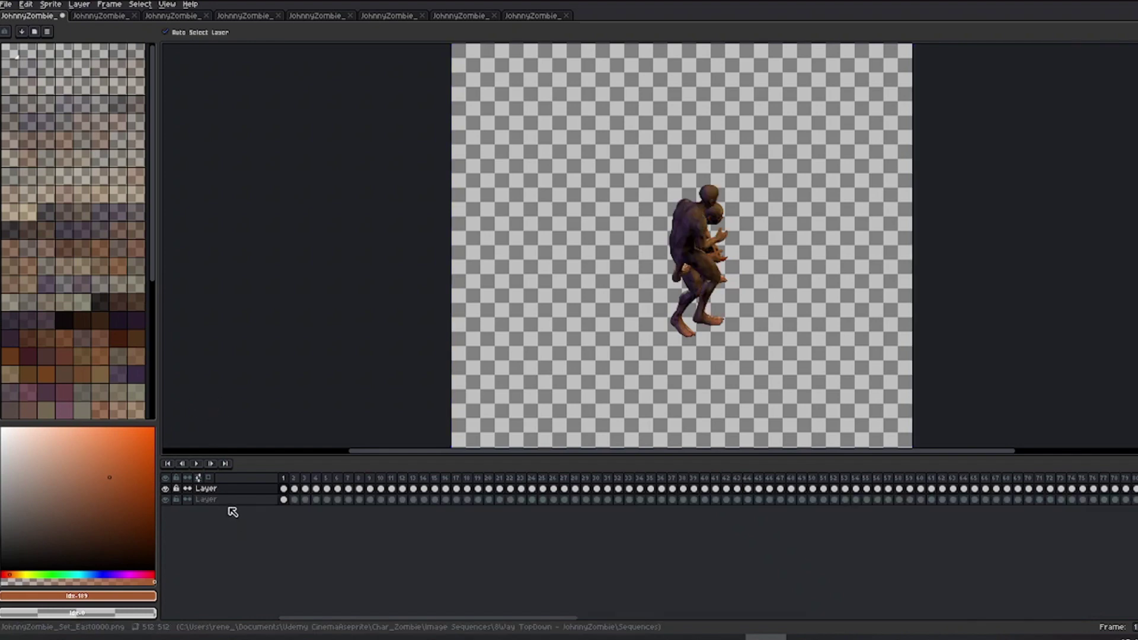
pyautogui.press('b')
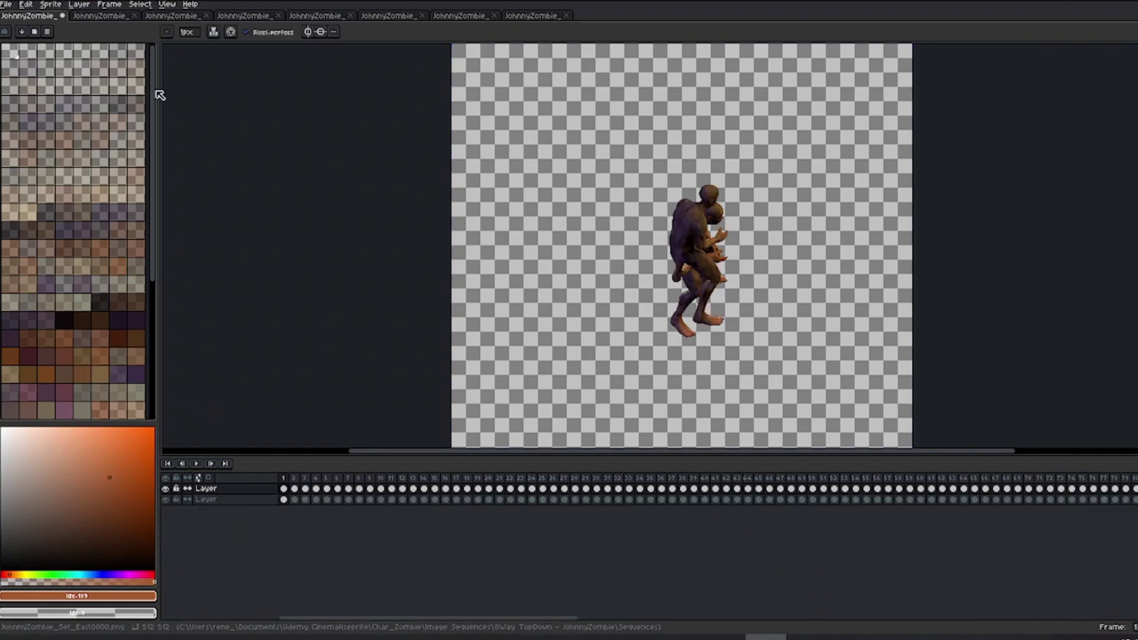
pyautogui.click(115, 16)
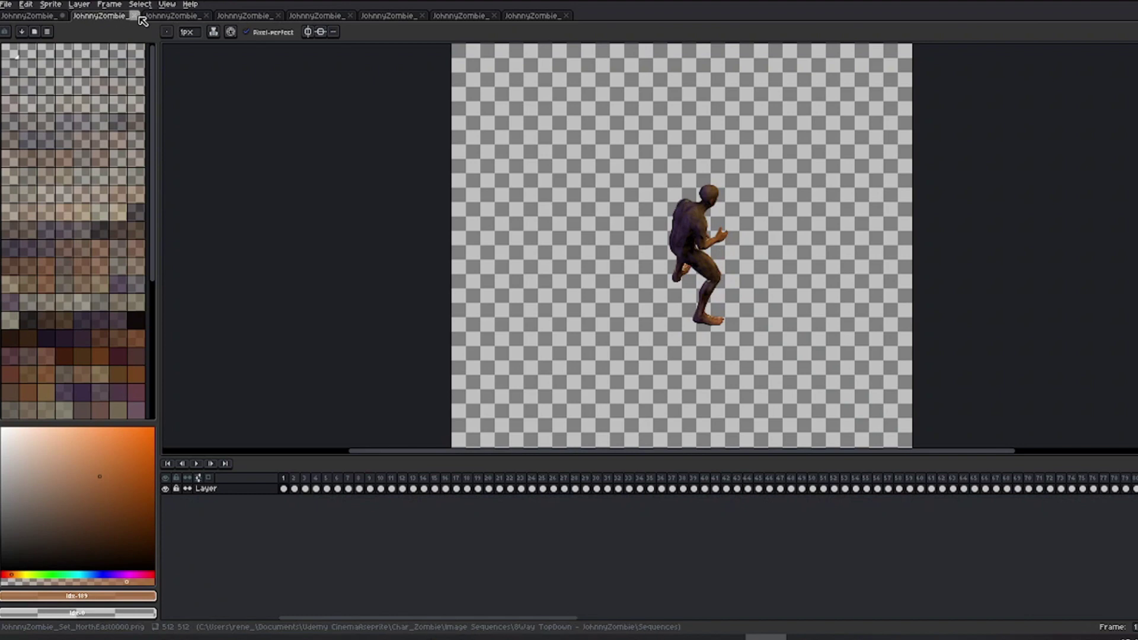
pyautogui.click(137, 16)
# Copy the North animation layer into the East sprite and close the North document
pyautogui.click(221, 492)
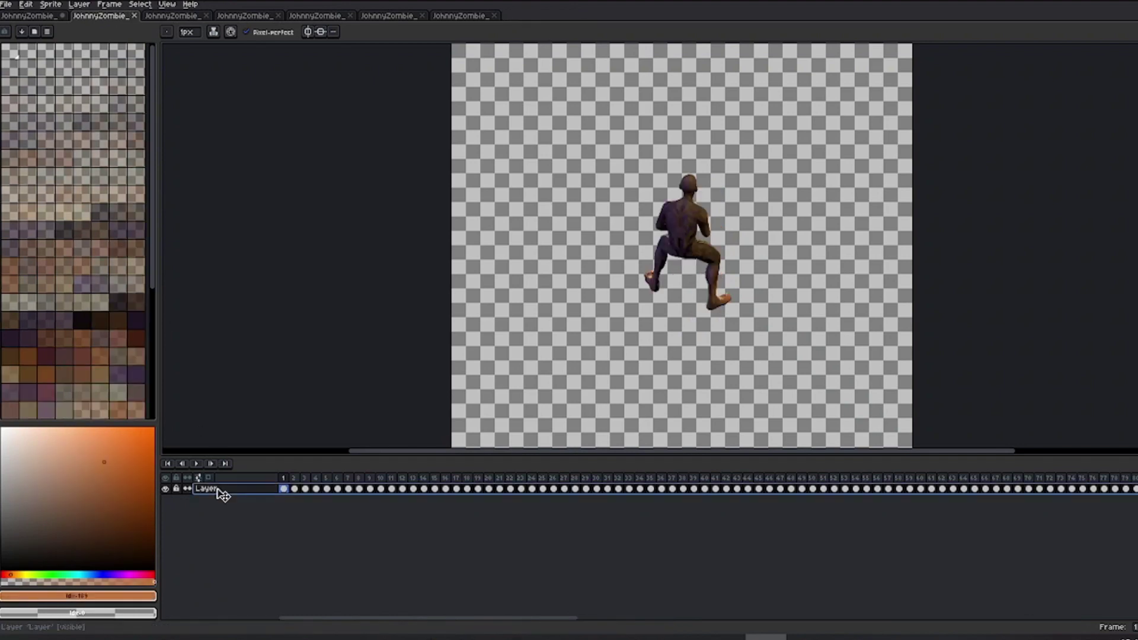
pyautogui.hotkey('ctrl', 'c')
pyautogui.click(38, 16)
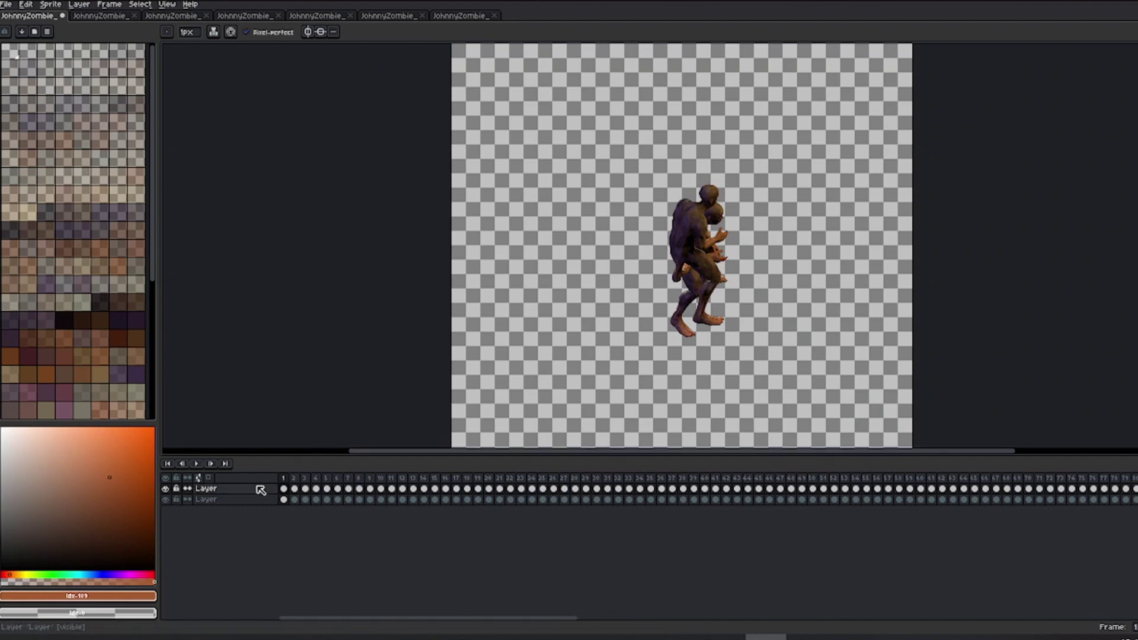
pyautogui.hotkey('ctrl', 'v')
pyautogui.click(134, 16)
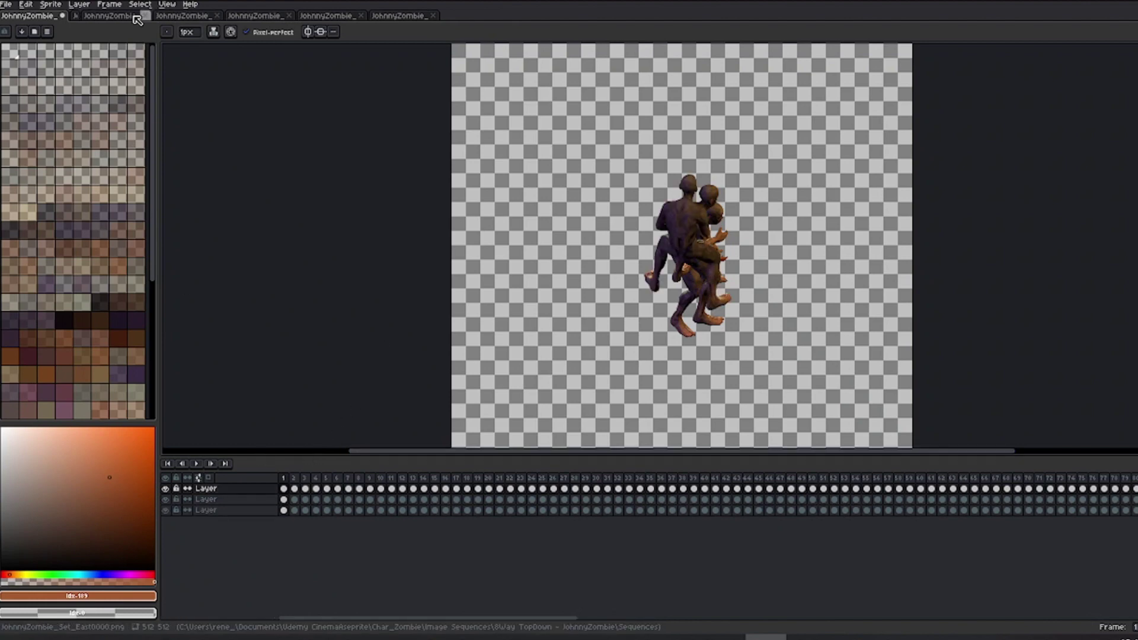
# Copy the NorthWest animation layer into the East sprite and close the NorthWest document
pyautogui.click(117, 16)
pyautogui.click(259, 488)
pyautogui.hotkey('ctrl', 'c')
pyautogui.click(39, 16)
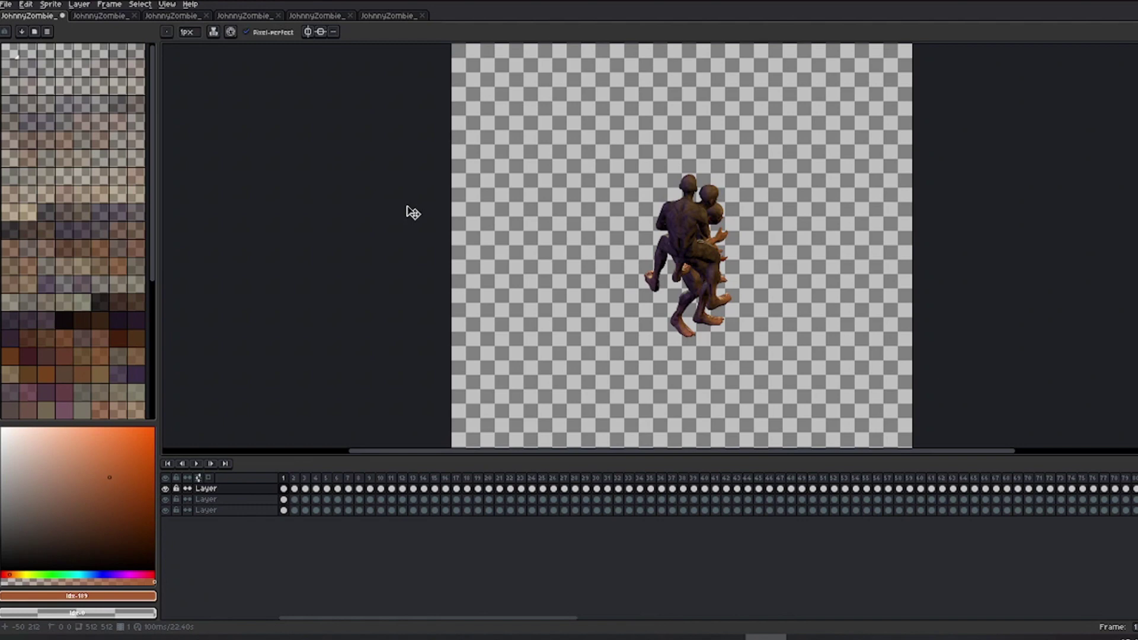
pyautogui.hotkey('ctrl', 'v')
pyautogui.click(134, 16)
# Copy the West animation layer into the East sprite and close the West document
pyautogui.click(104, 16)
pyautogui.click(265, 488)
pyautogui.hotkey('ctrl', 'c')
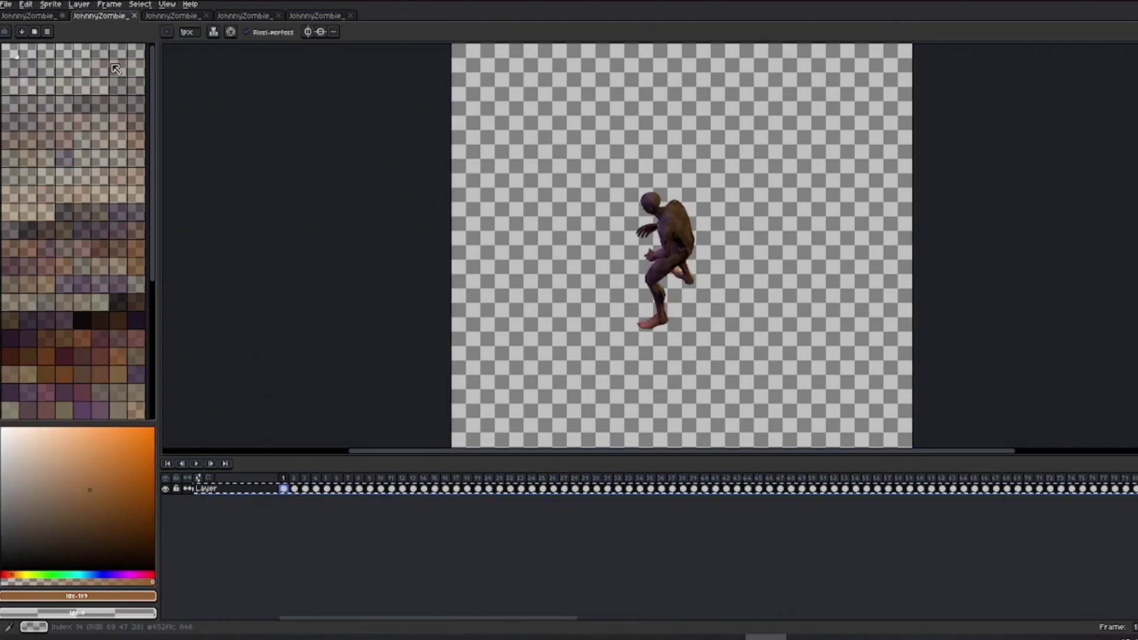
pyautogui.click(39, 16)
pyautogui.hotkey('ctrl', 'v')
pyautogui.click(134, 16)
# Copy the SouthWest animation layer into the East sprite and close the SouthWest document
pyautogui.click(117, 16)
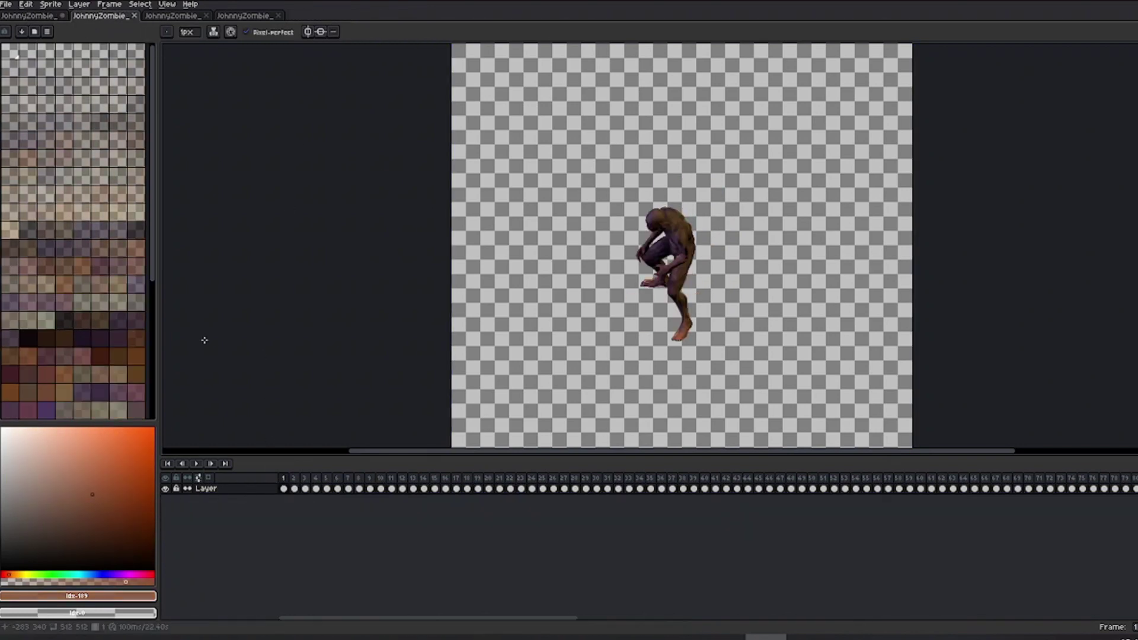
pyautogui.moveTo(208, 489); pyautogui.dragTo(302, 117)
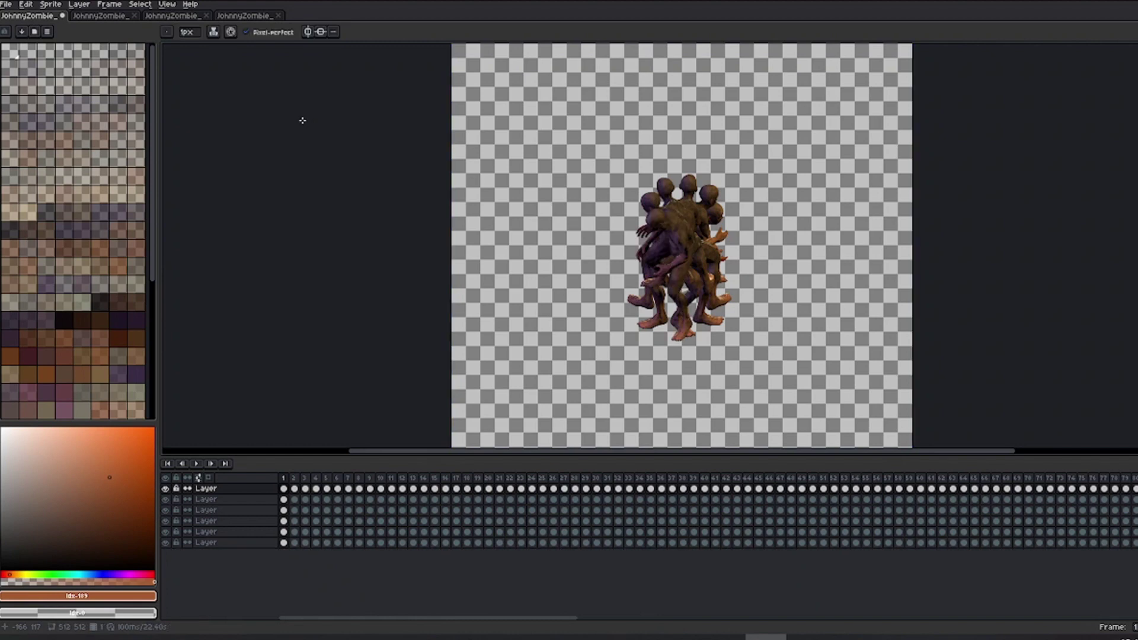
pyautogui.click(135, 17)
# Copy the South animation layer into the East sprite and close the South document
pyautogui.click(116, 16)
pyautogui.click(264, 488)
pyautogui.hotkey('ctrl', 'c')
pyautogui.click(35, 16)
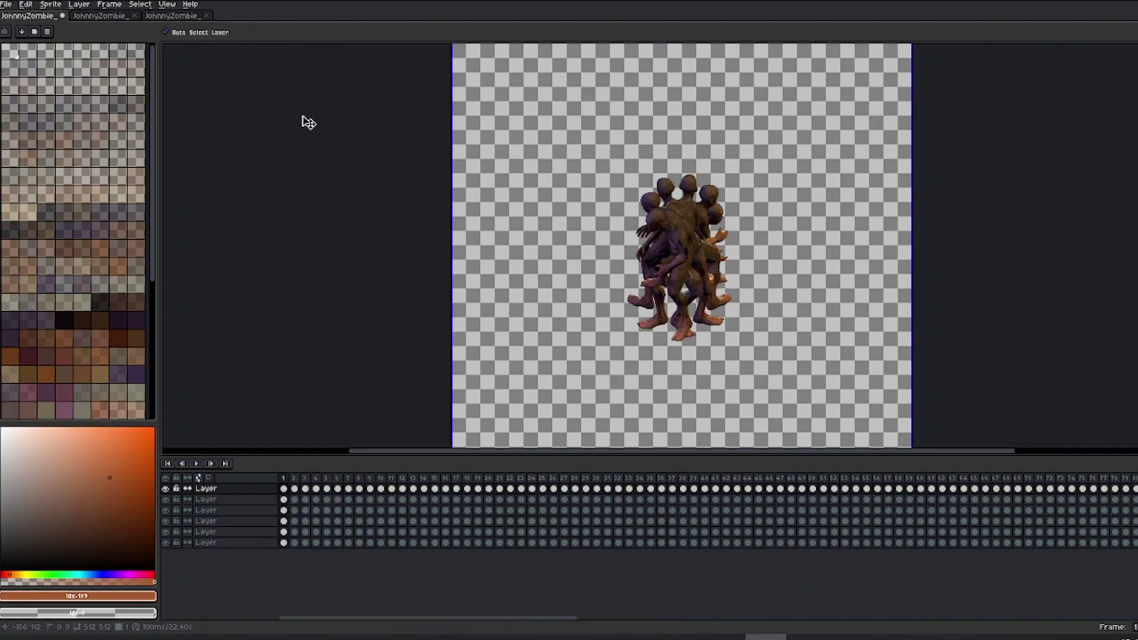
pyautogui.hotkey('ctrl', 'v')
pyautogui.click(135, 16)
# Copy the SouthEast animation layer into the East sprite
pyautogui.click(116, 16)
pyautogui.click(265, 489)
pyautogui.hotkey('ctrl', 'c')
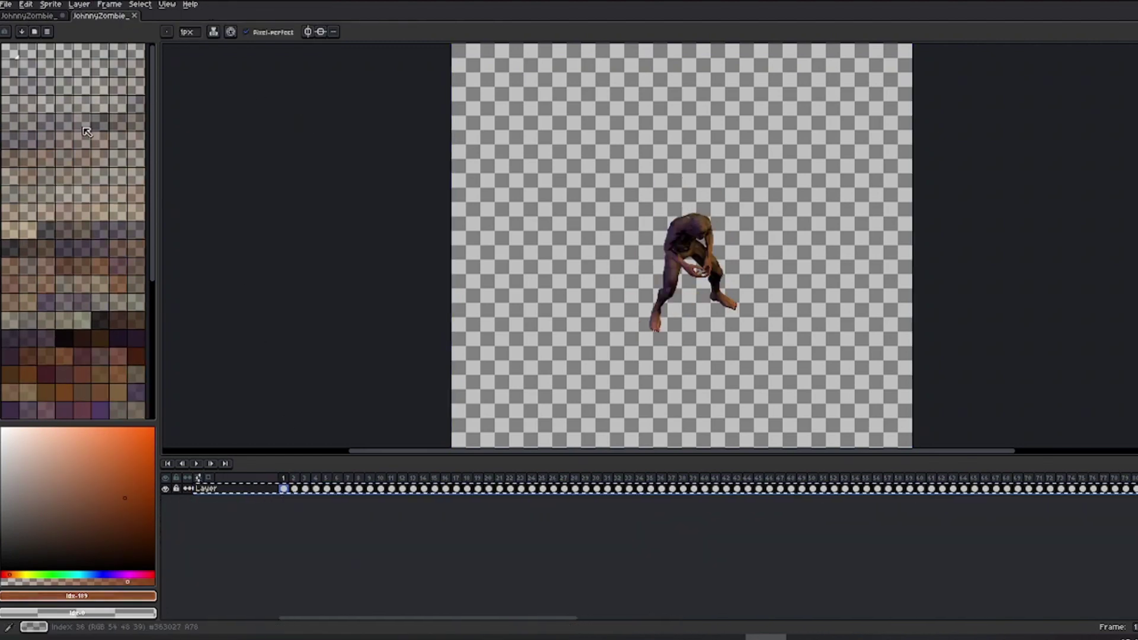
pyautogui.click(34, 16)
pyautogui.hotkey('ctrl', 'v')
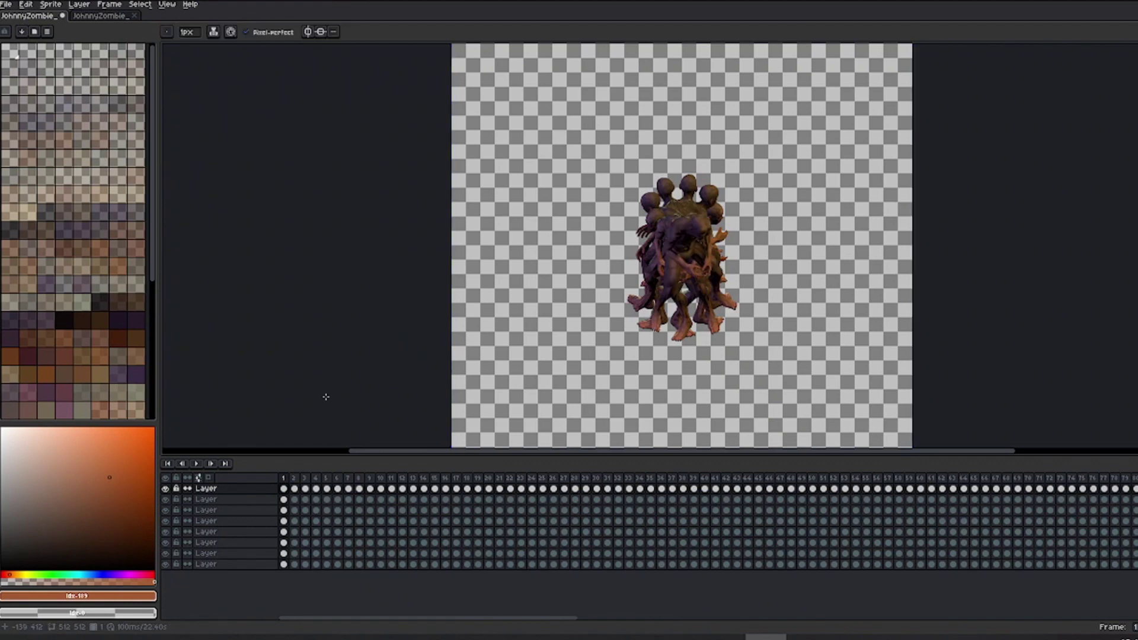
# Hide every layer except the topmost one and rename that layer SouthEast
pyautogui.click(230, 489)
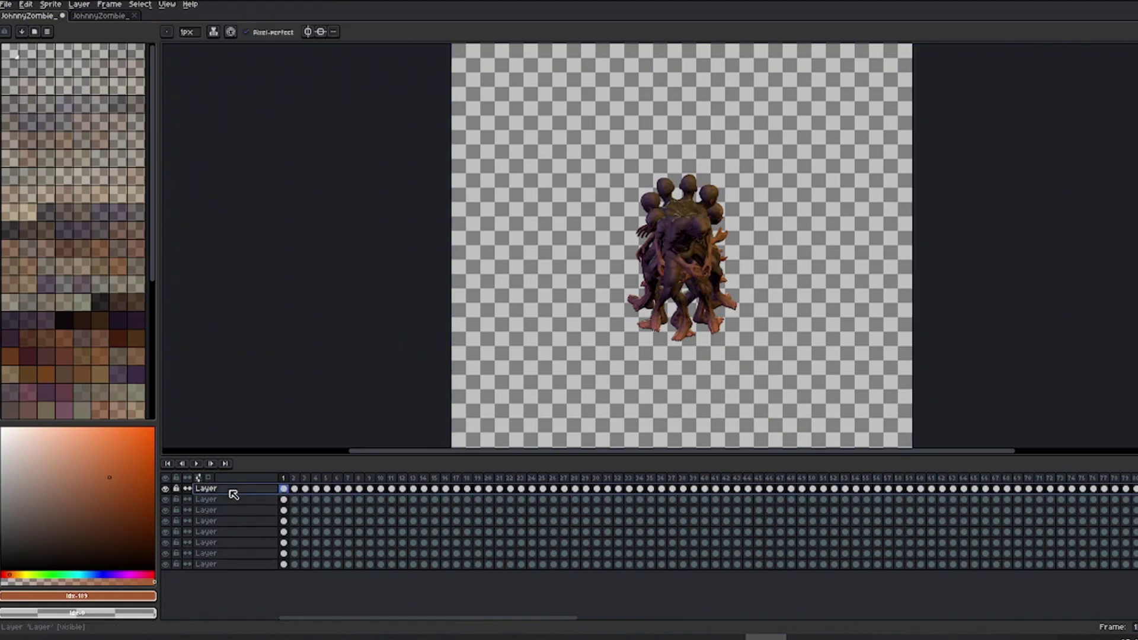
pyautogui.keyDown('alt'); pyautogui.click(166, 489); pyautogui.keyUp('alt')
pyautogui.moveTo(165, 500); pyautogui.dragTo(166, 566)
pyautogui.doubleClick(213, 490)
pyautogui.write('Sou')
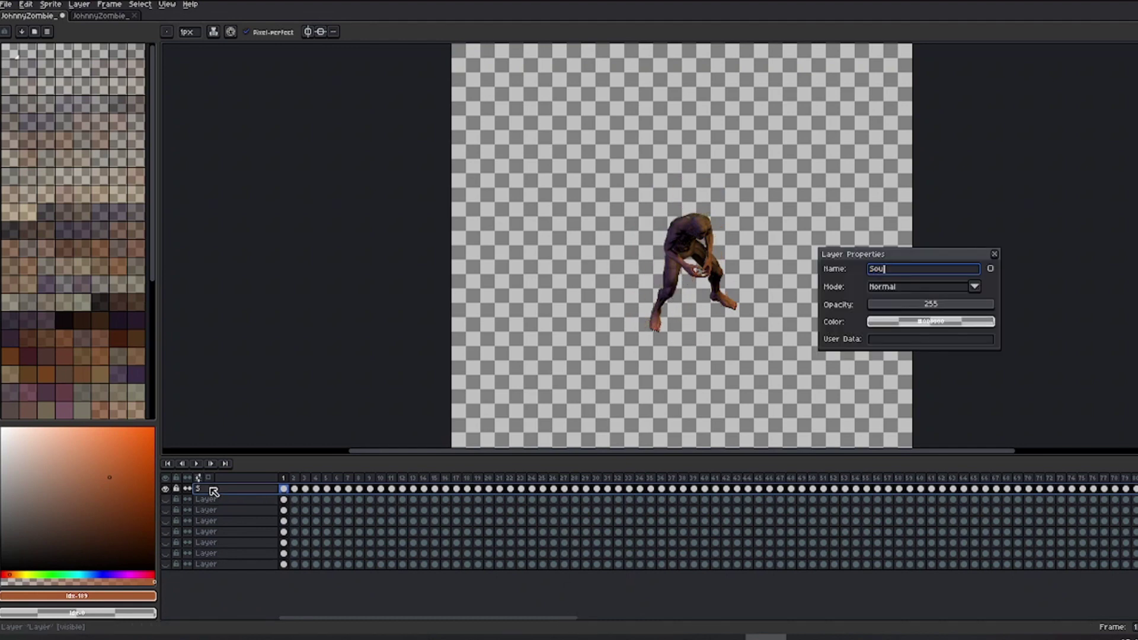
pyautogui.write('thEast')
pyautogui.press('Return')
# Show the second and third layers on their own in turn, renaming them South and SouthWest
pyautogui.keyDown('alt'); pyautogui.click(166, 499); pyautogui.keyUp('alt')
pyautogui.doubleClick(204, 501)
pyautogui.write('South')
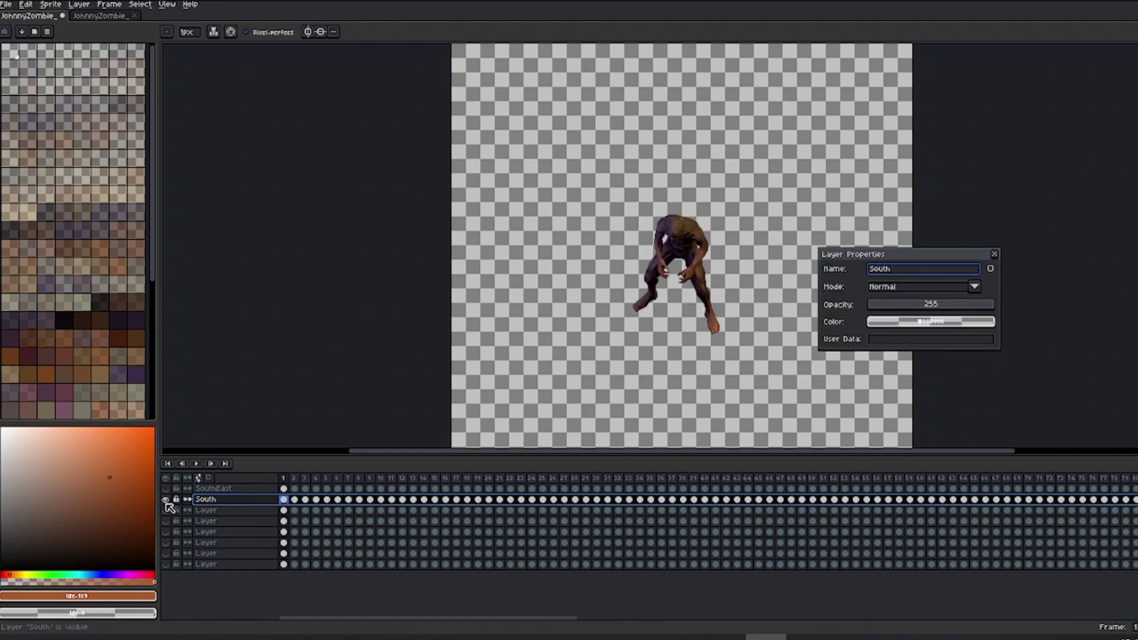
pyautogui.keyDown('alt'); pyautogui.click(165, 510); pyautogui.keyUp('alt')
pyautogui.click(207, 510)
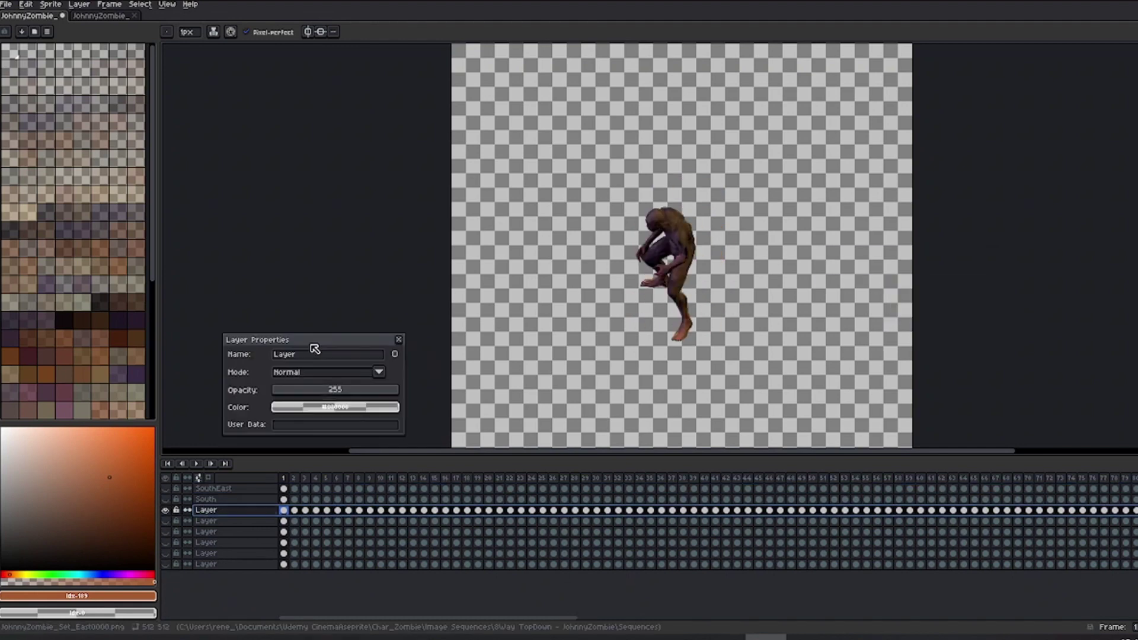
pyautogui.write('SouthWest')
pyautogui.moveTo(310, 353)
pyautogui.mouseDown()
pyautogui.moveTo(254, 360)
pyautogui.moveTo(231, 349)
pyautogui.mouseUp()
# Show the fourth and fifth layers on their own in turn, renaming them West and NorthWest
pyautogui.click(166, 520)
pyautogui.click(165, 509)
pyautogui.click(206, 520)
pyautogui.write('West')
pyautogui.click(166, 531)
pyautogui.click(167, 521)
pyautogui.click(206, 532)
pyautogui.write('NorthWest')
# Show the sixth layer in place of NorthWest and rename it North
pyautogui.click(166, 542)
pyautogui.click(165, 532)
pyautogui.click(206, 542)
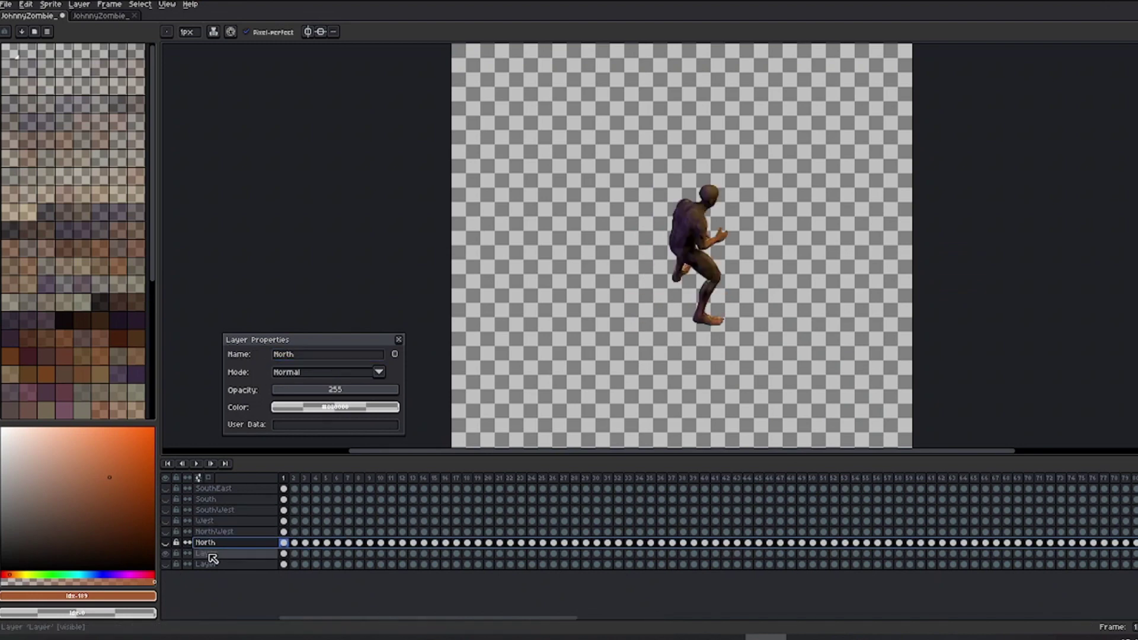
# Rename the seventh layer NorthEast and the eighth layer East, leaving only the East layer shown
pyautogui.doubleClick(209, 555)
pyautogui.write('NorthEast')
pyautogui.click(165, 553)
pyautogui.click(166, 564)
pyautogui.doubleClick(207, 564)
pyautogui.write('East')
pyautogui.press('Return')
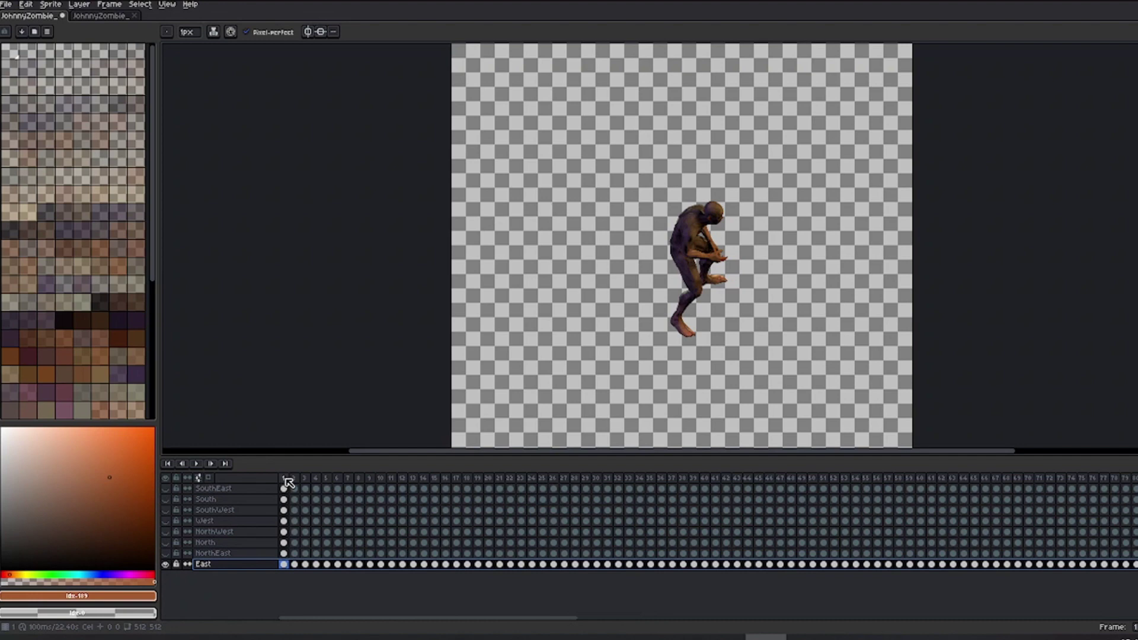
# Create a forward animation tag named Idle covering frames 1 to 20
pyautogui.moveTo(287, 483); pyautogui.dragTo(490, 485)
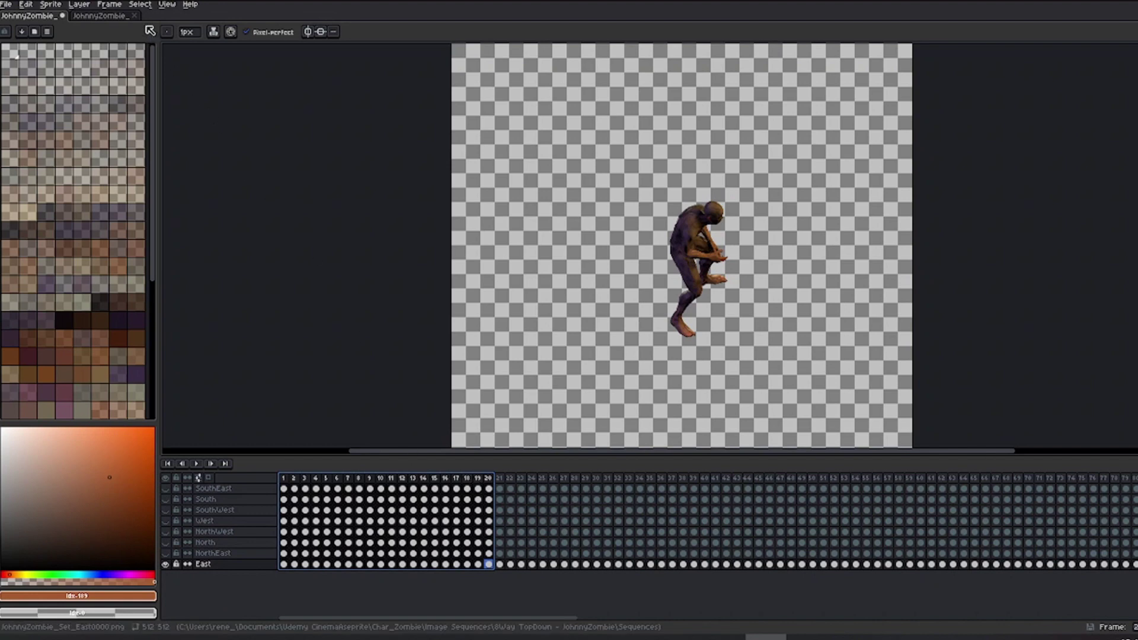
pyautogui.click(121, 5)
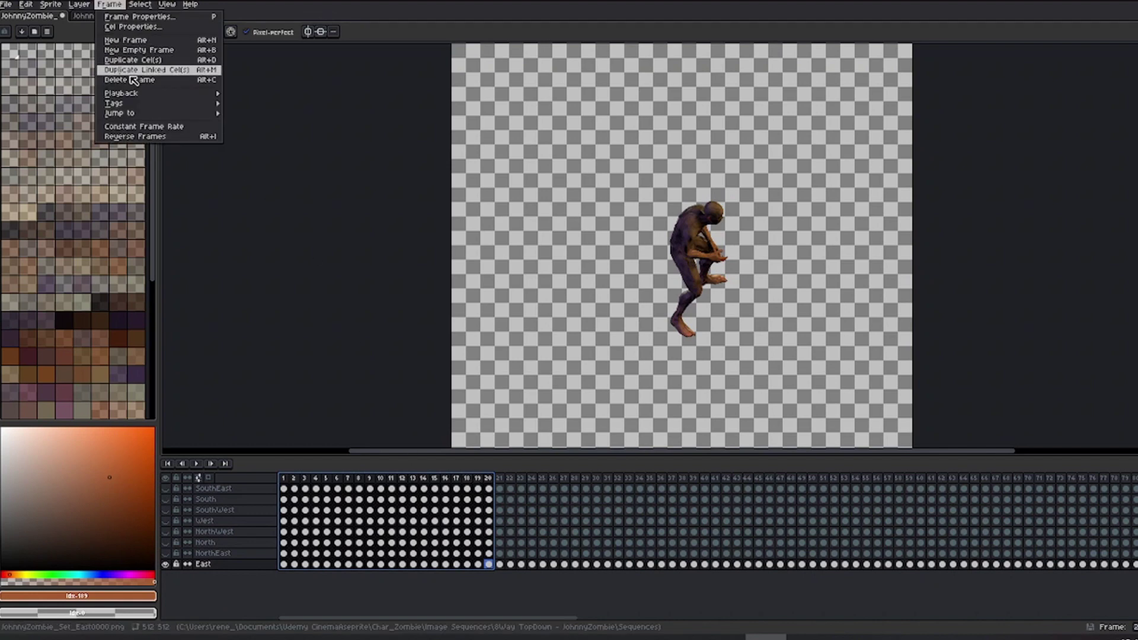
pyautogui.moveTo(133, 108)
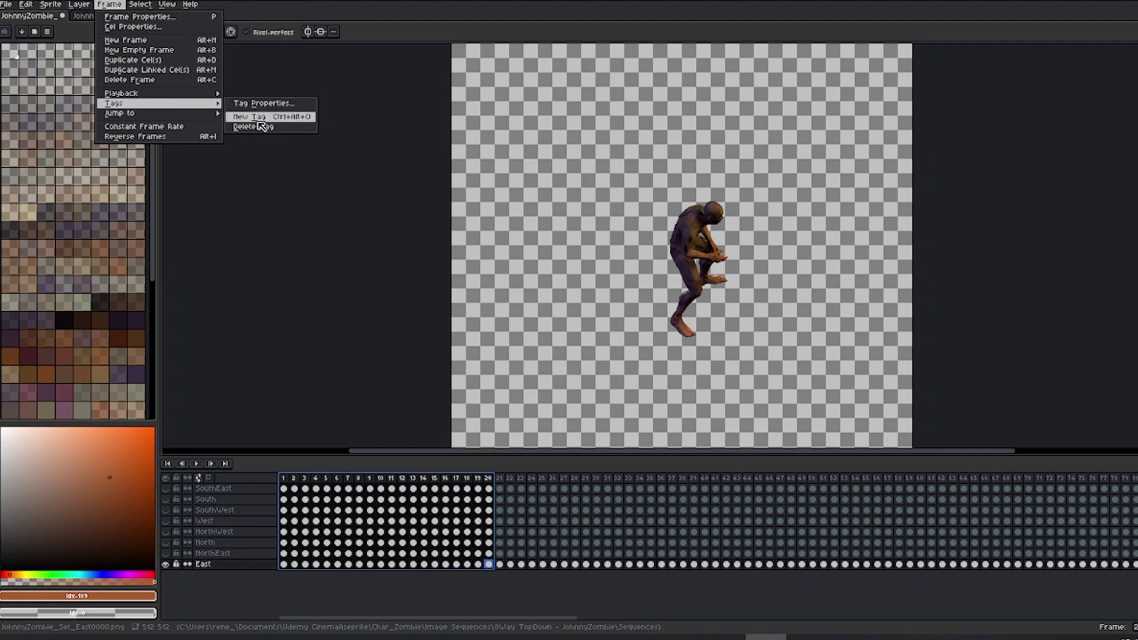
pyautogui.click(315, 117)
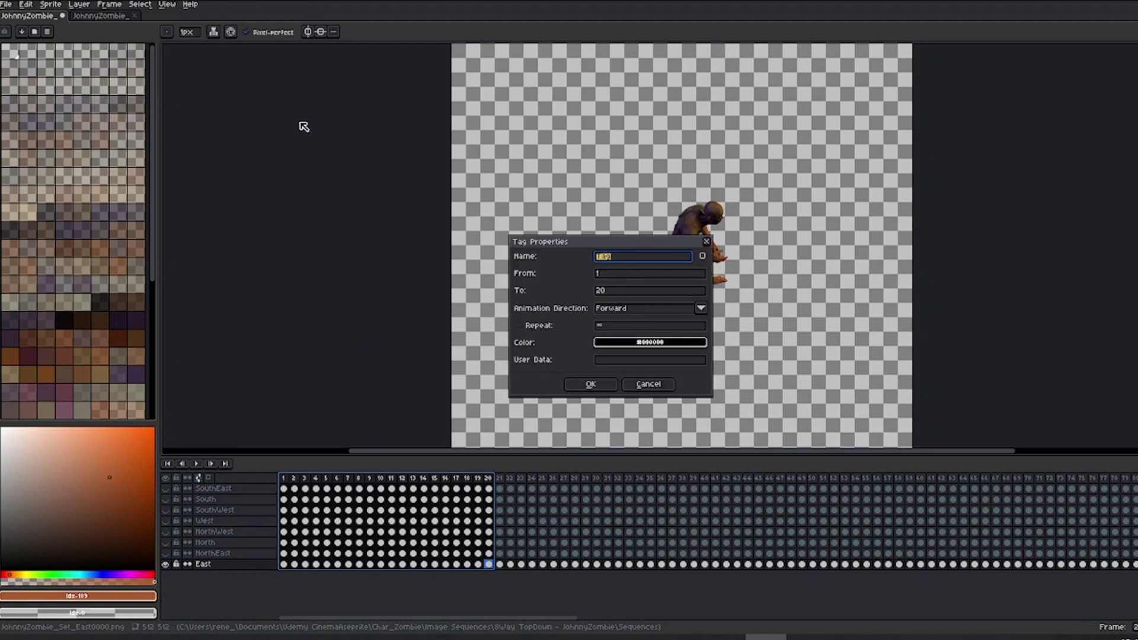
pyautogui.press('Return')
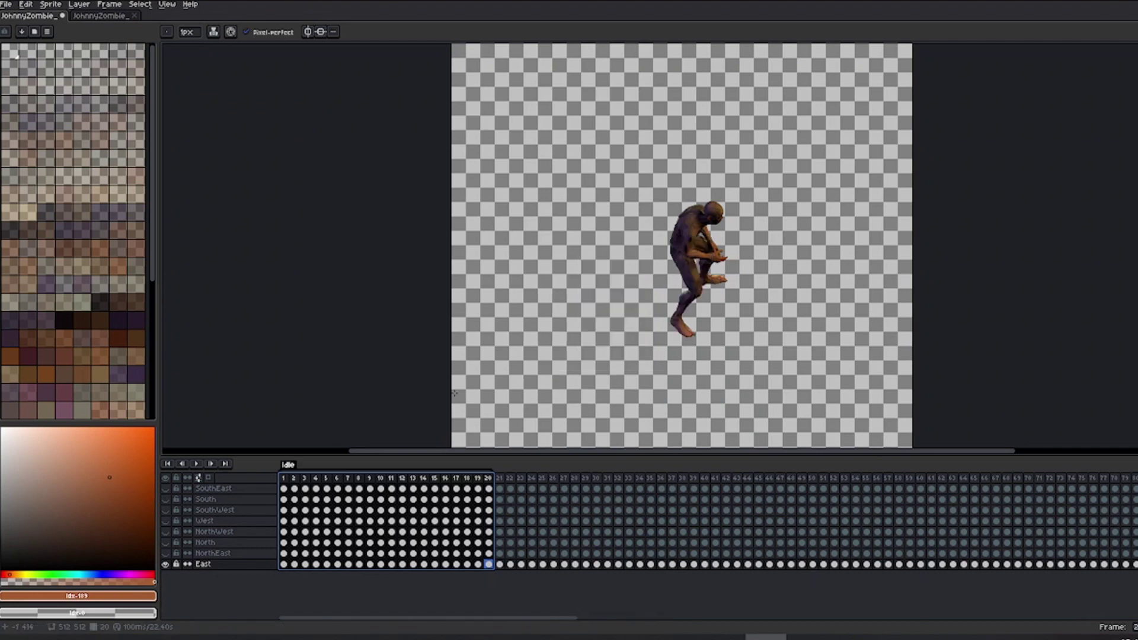
# Create an animation tag named Walk covering frames 21 to 30
pyautogui.moveTo(504, 484); pyautogui.dragTo(603, 484)
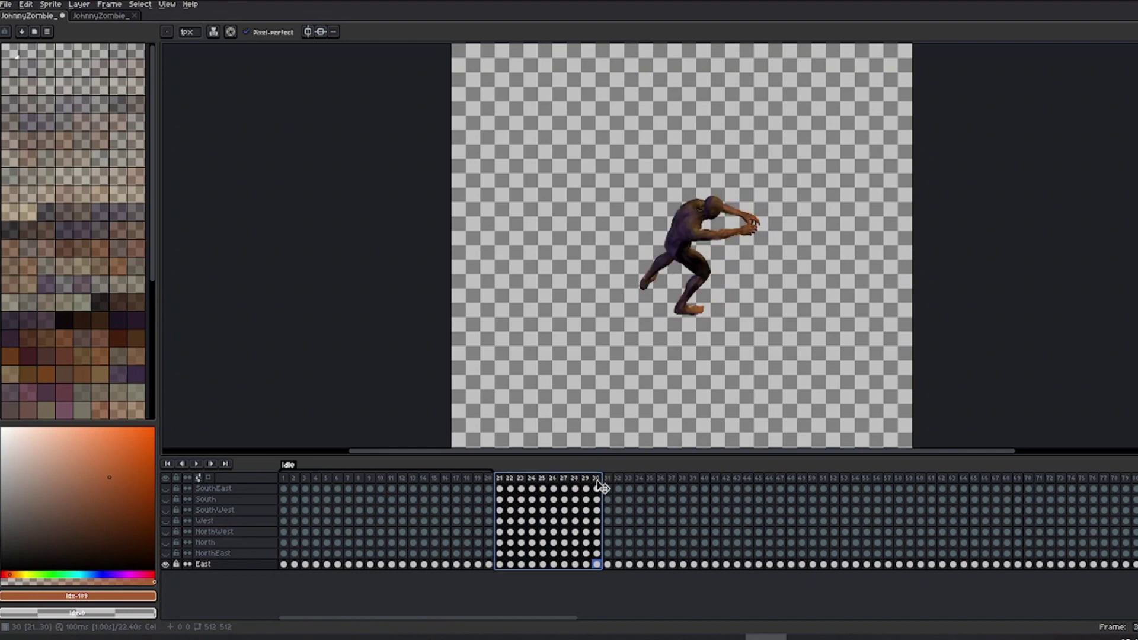
pyautogui.press('F2')
pyautogui.write('Walk')
pyautogui.press('Return')
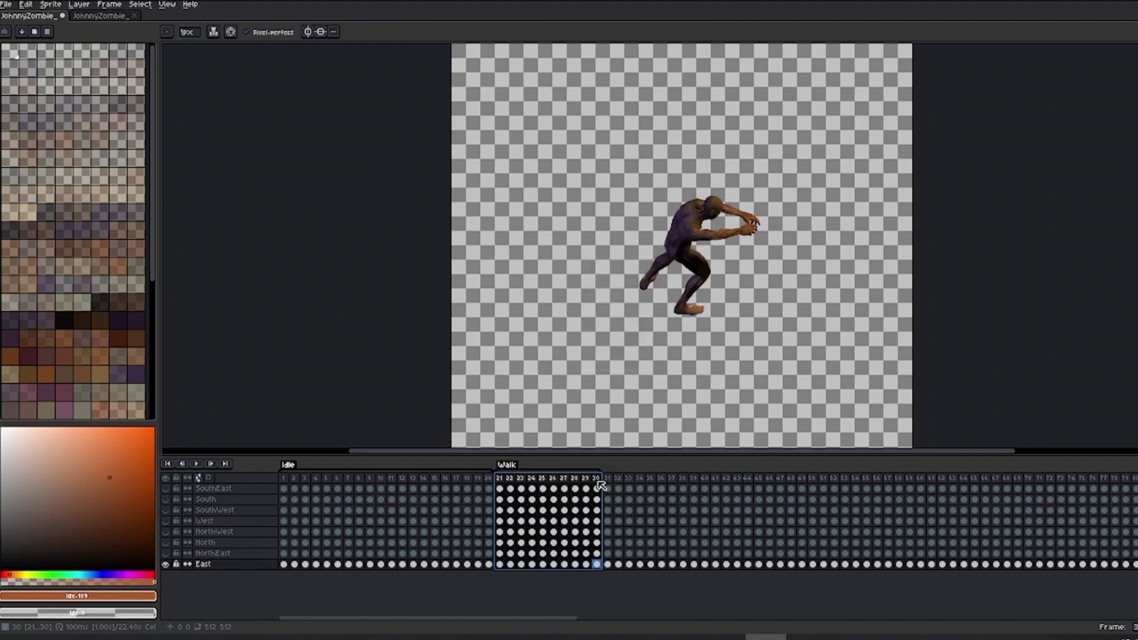
# Tag frames 31 to 40 as Run and frames 41 to 60 as Crawl
pyautogui.moveTo(607, 486); pyautogui.dragTo(1103, 486)
pyautogui.press('F2')
pyautogui.write('Run')
pyautogui.press('Return')
pyautogui.press('F2')
pyautogui.write('Crawl')
pyautogui.press('Return')
# Tag frames 61 to 77 as NeckBite and the hand-swing frames starting at frame 77 as HandSwing
pyautogui.press('F2')
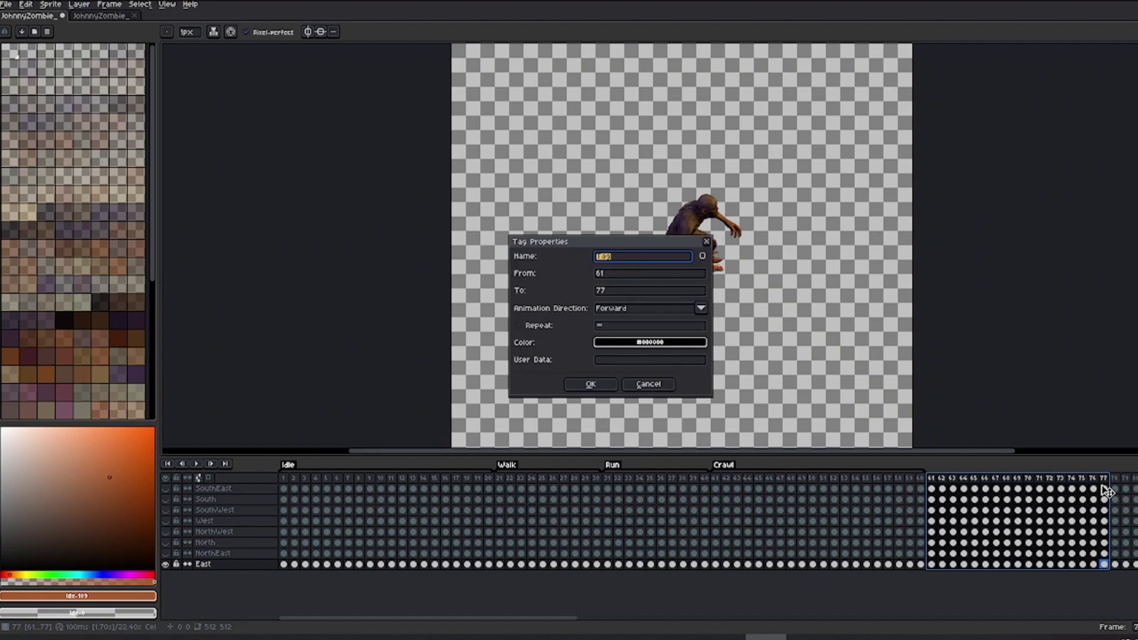
pyautogui.press('Return')
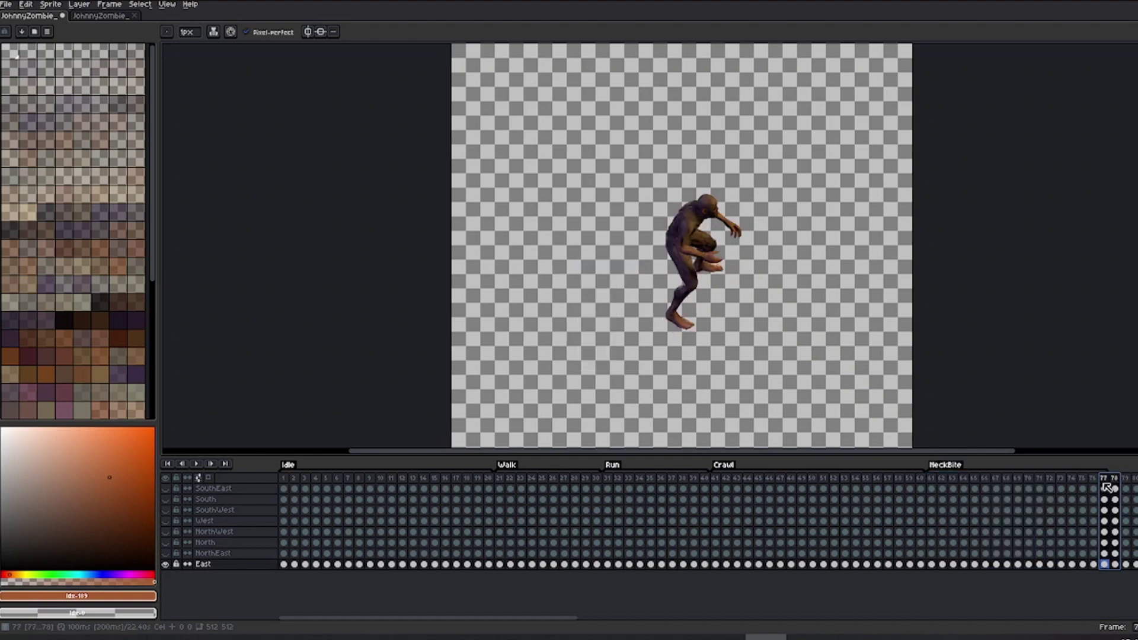
pyautogui.moveTo(1107, 492); pyautogui.dragTo(596, 483)
pyautogui.press('F2')
pyautogui.write('HandSwing')
pyautogui.press('Return')
# Tag the next two animation ranges following HandSwing as RageAttack and Eating
pyautogui.moveTo(679, 489); pyautogui.dragTo(1034, 488)
pyautogui.press('F2')
pyautogui.write('RageAttack')
pyautogui.press('Return')
pyautogui.press('F2')
pyautogui.write('Eating')
pyautogui.press('Return')
# Tag the next two animation ranges following Eating as ScreamTaunt and HitReaction
pyautogui.hscroll(10, 1031, 483)
pyautogui.moveTo(480, 483); pyautogui.dragTo(1135, 485)
pyautogui.press('F2')
pyautogui.write('ScreamTaunt')
pyautogui.press('Return')
pyautogui.press('F2')
pyautogui.write('HitReaction')
pyautogui.press('Return')
# Tag the frames from 145 to 164 as Death-A and frames 165 to 184 as Stand-A
pyautogui.press('F2')
pyautogui.write('Death-Forward')
pyautogui.press('Return')
pyautogui.press('F2')
pyautogui.write('Stand-A')
pyautogui.press('Return')
# Tag frames 185 to 204 as Death-B and the frames from 205 onward as StandUp-B
pyautogui.press('F2')
pyautogui.write('Death-B')
pyautogui.press('Return')
pyautogui.press('F2')
pyautogui.write('StandUp-B')
pyautogui.press('Return')
# Rename the Stand-A tag to StandUP-A
pyautogui.click(579, 465)
pyautogui.click(617, 261)
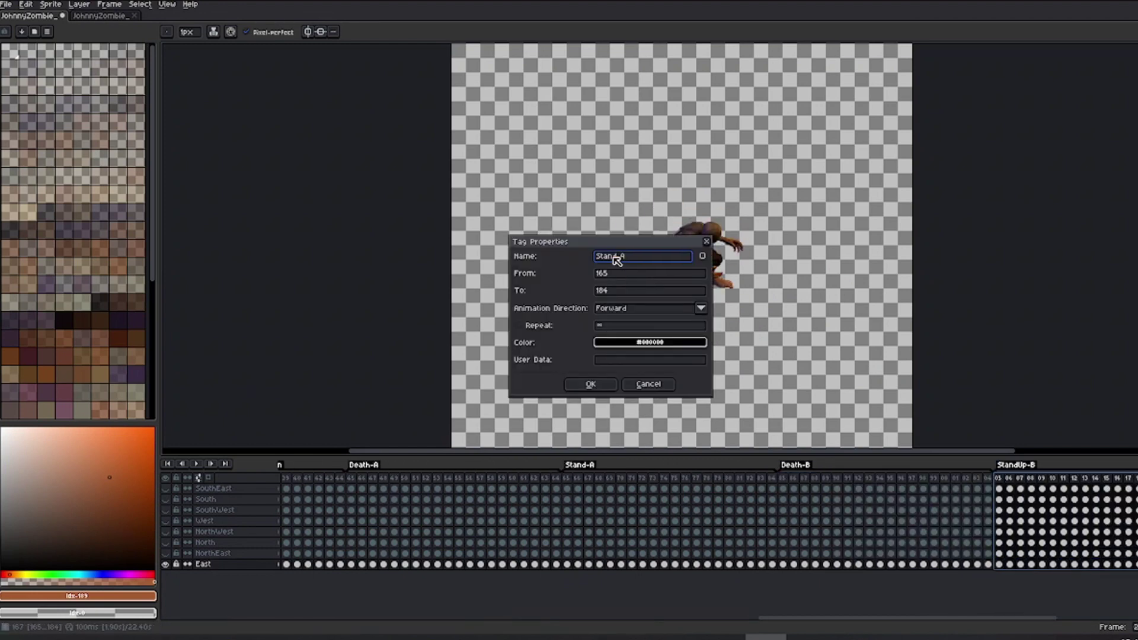
pyautogui.write('UP')
pyautogui.press('Return')
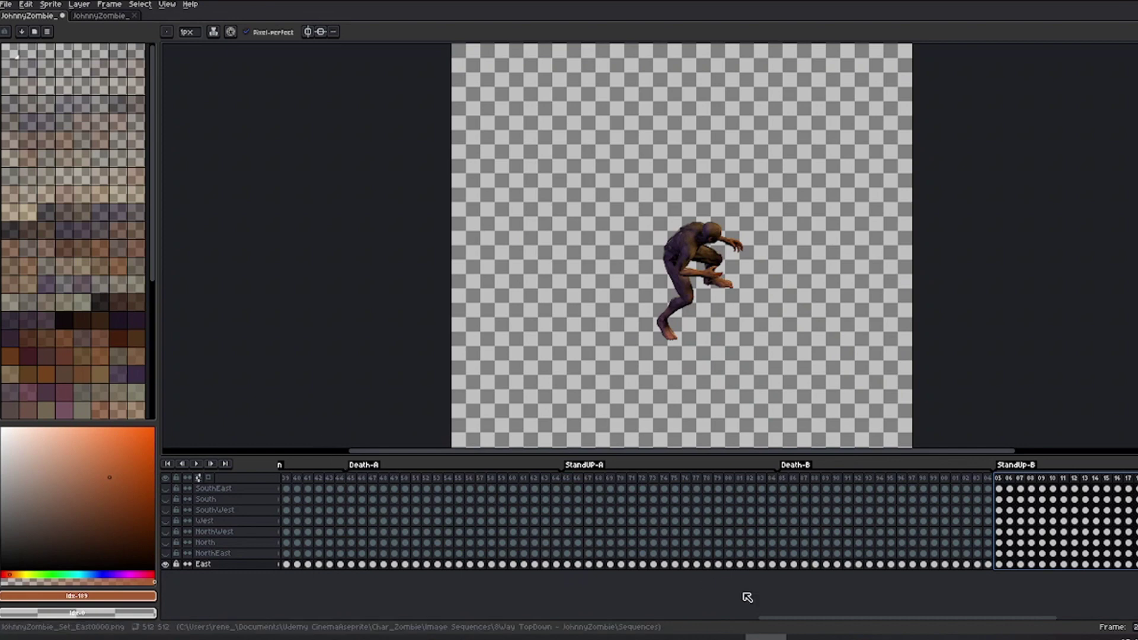
# Insert ten empty frames after frame 30, the last Walk frame, so the Walk animation occupies 20 frames
pyautogui.moveTo(780, 619); pyautogui.dragTo(218, 597)
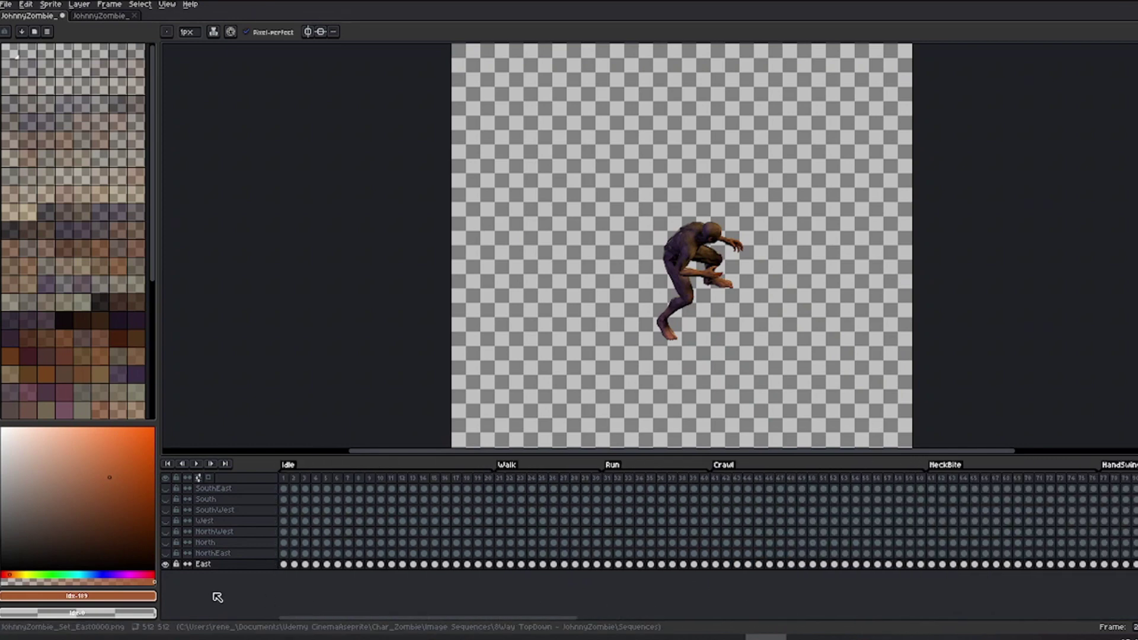
pyautogui.click(288, 482)
pyautogui.moveTo(293, 484); pyautogui.dragTo(493, 485)
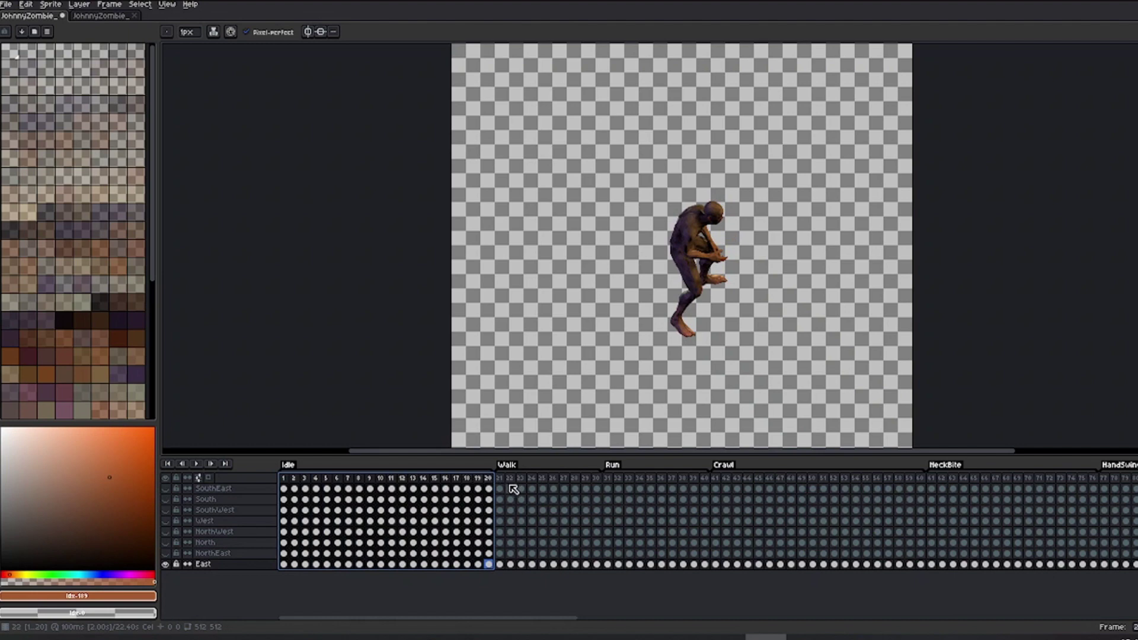
pyautogui.moveTo(499, 478); pyautogui.dragTo(597, 480)
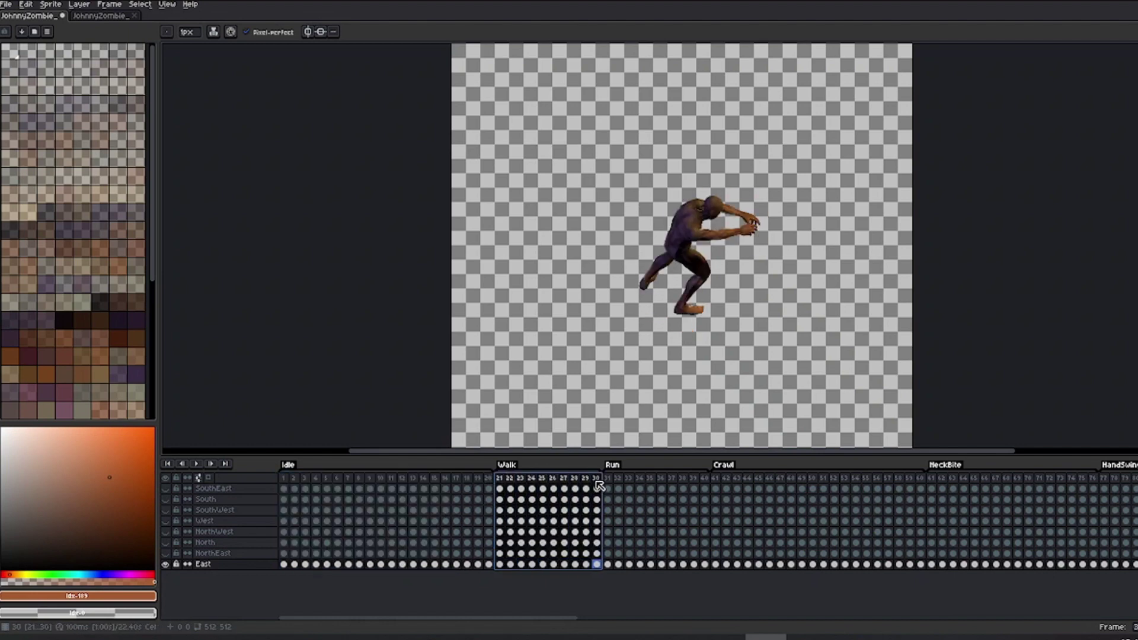
pyautogui.click(598, 478)
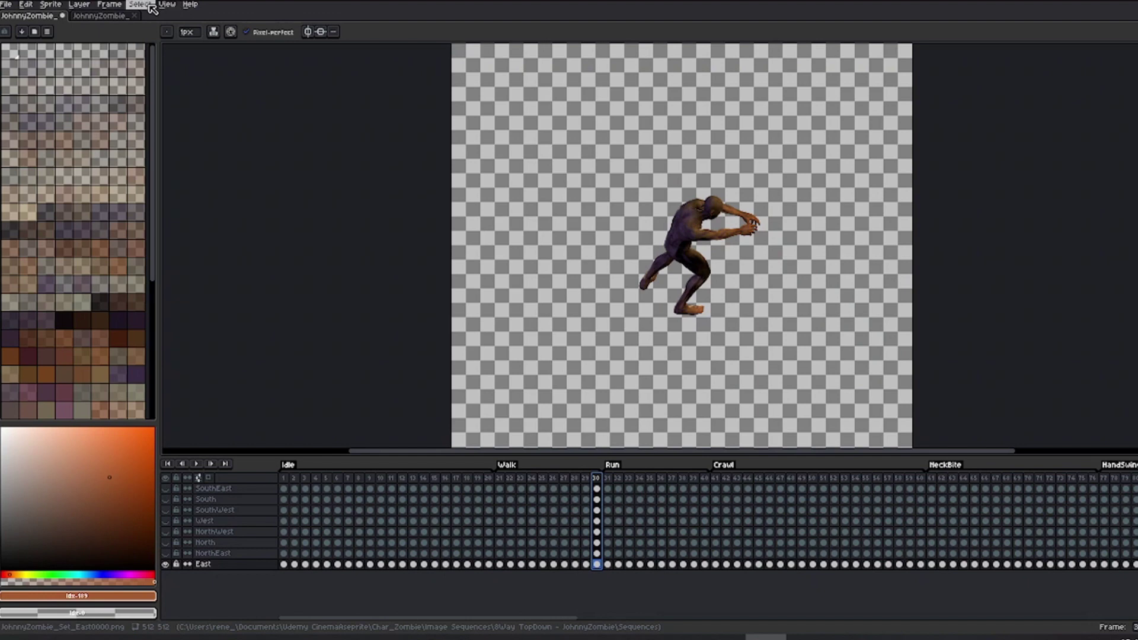
pyautogui.click(115, 11)
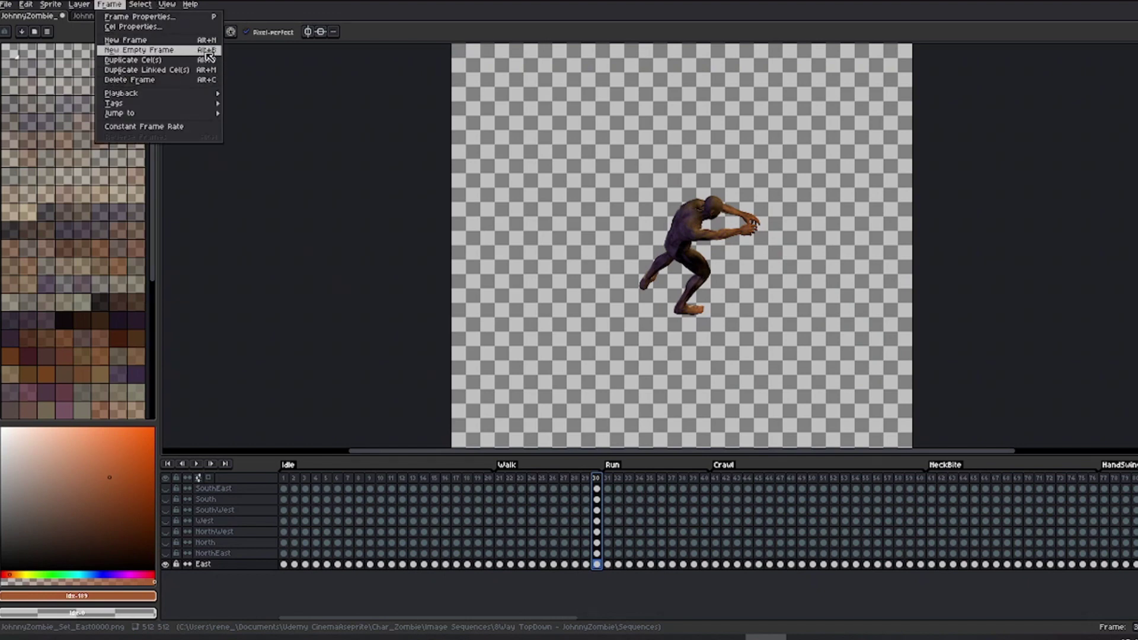
pyautogui.click(599, 482)
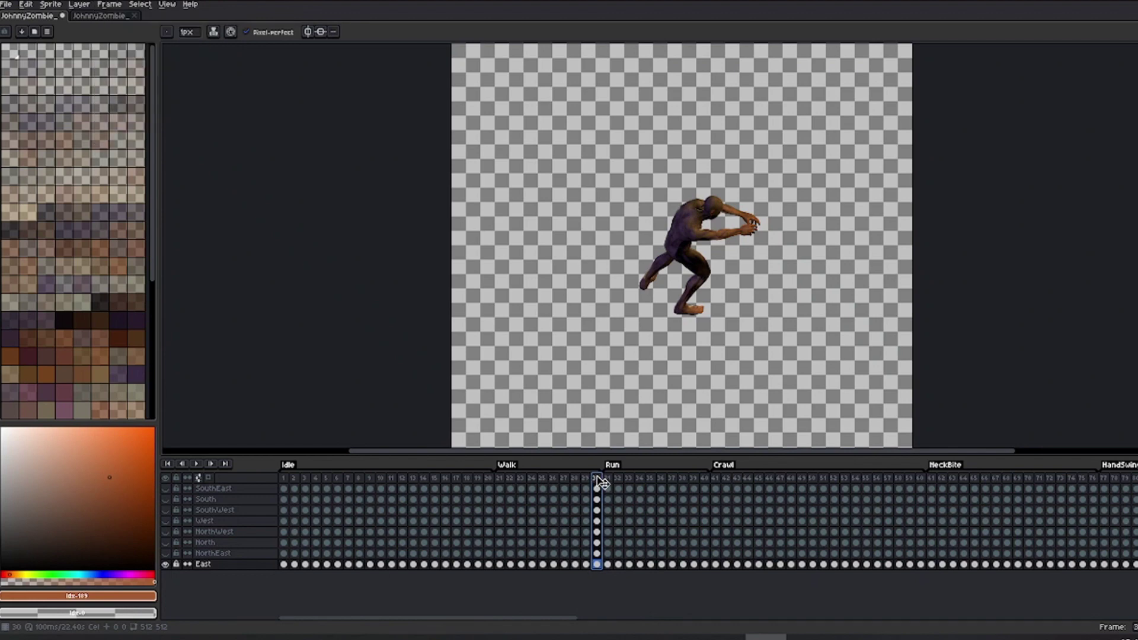
pyautogui.hotkey('alt', 'b')
pyautogui.hotkey('alt', 'b')
pyautogui.hotkey('alt', 'b')
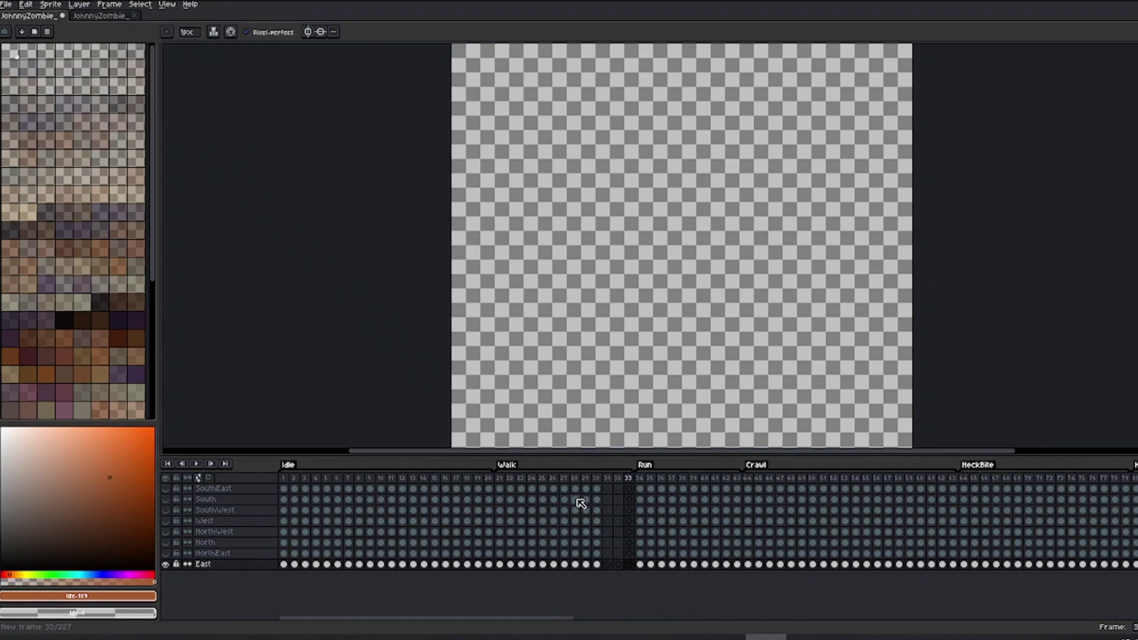
pyautogui.hotkey('alt', 'b')
pyautogui.hotkey('alt', 'b')
pyautogui.hotkey('alt', 'b')
pyautogui.hotkey('alt', 'b')
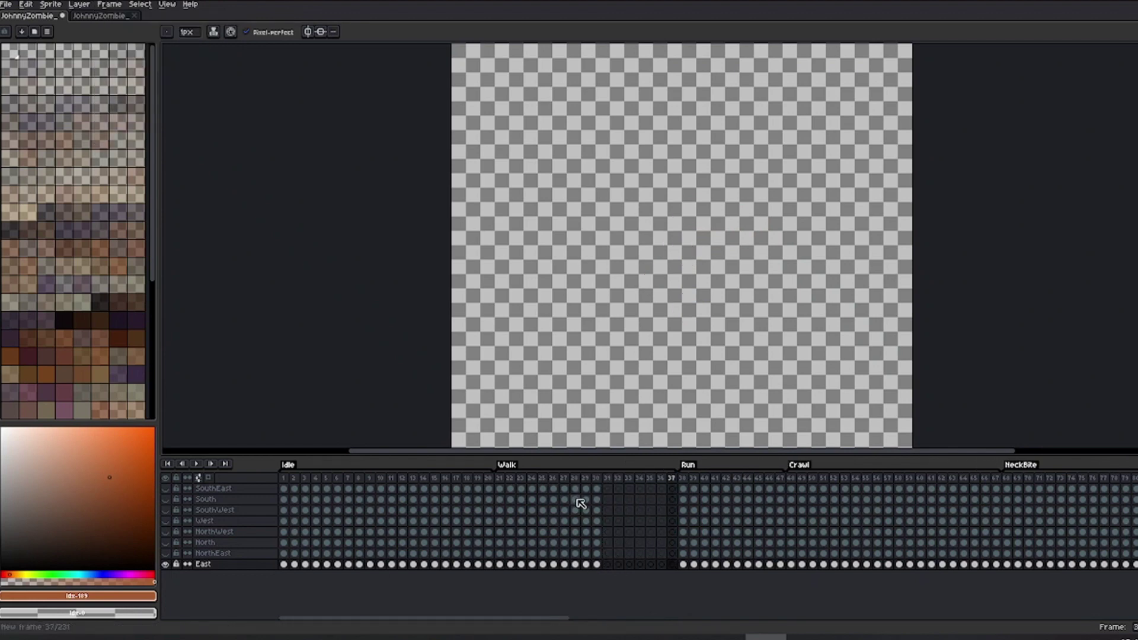
pyautogui.hotkey('alt', 'b')
pyautogui.hotkey('alt', 'b')
pyautogui.hotkey('alt', 'b')
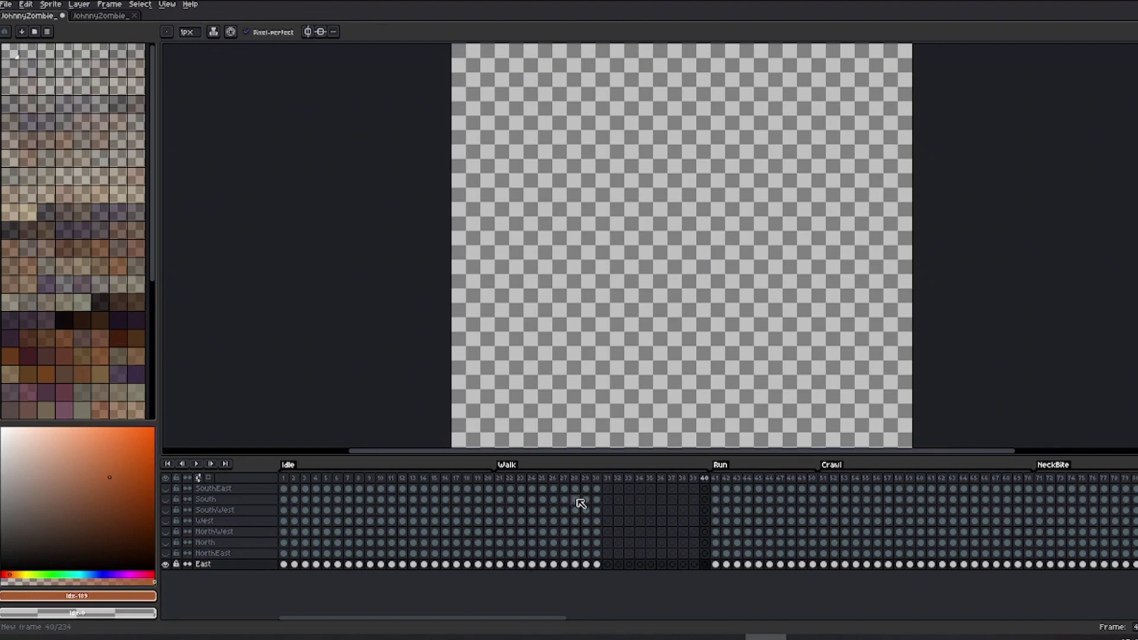
# Insert ten empty frames after frame 50, the last drawn frame of the Run animation
pyautogui.click(815, 479)
pyautogui.hotkey('alt', 'b')
pyautogui.hotkey('alt', 'b')
pyautogui.hotkey('alt', 'b')
pyautogui.hotkey('alt', 'b')
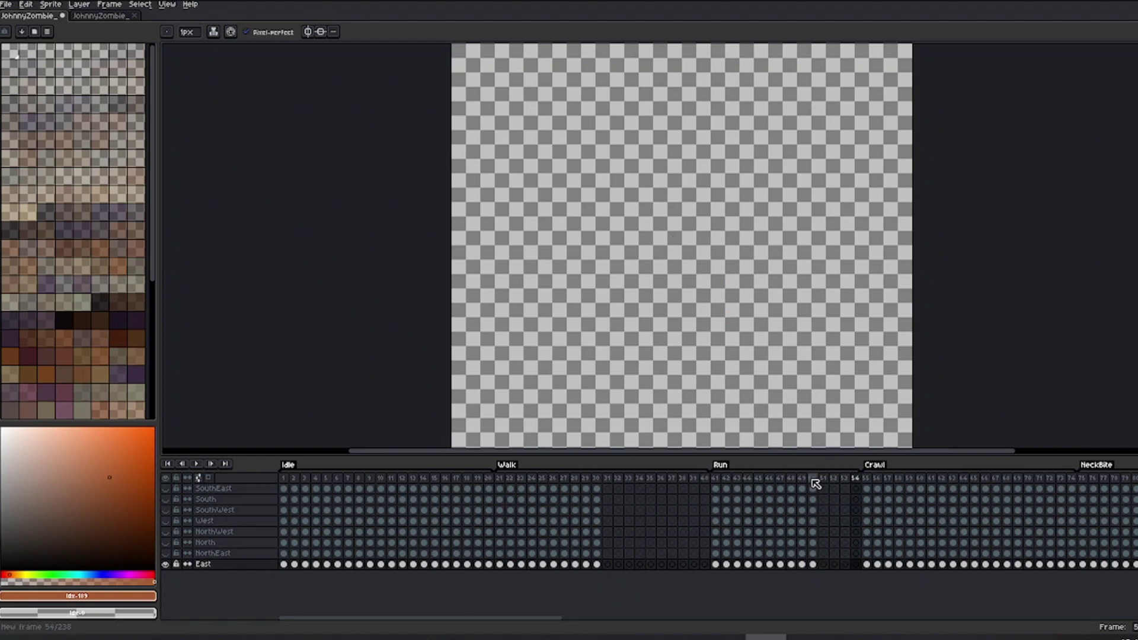
pyautogui.hotkey('alt', 'b')
pyautogui.hotkey('alt', 'b')
pyautogui.hotkey('alt', 'b')
pyautogui.hotkey('alt', 'b')
pyautogui.hotkey('alt', 'b')
pyautogui.hotkey('alt', 'b')
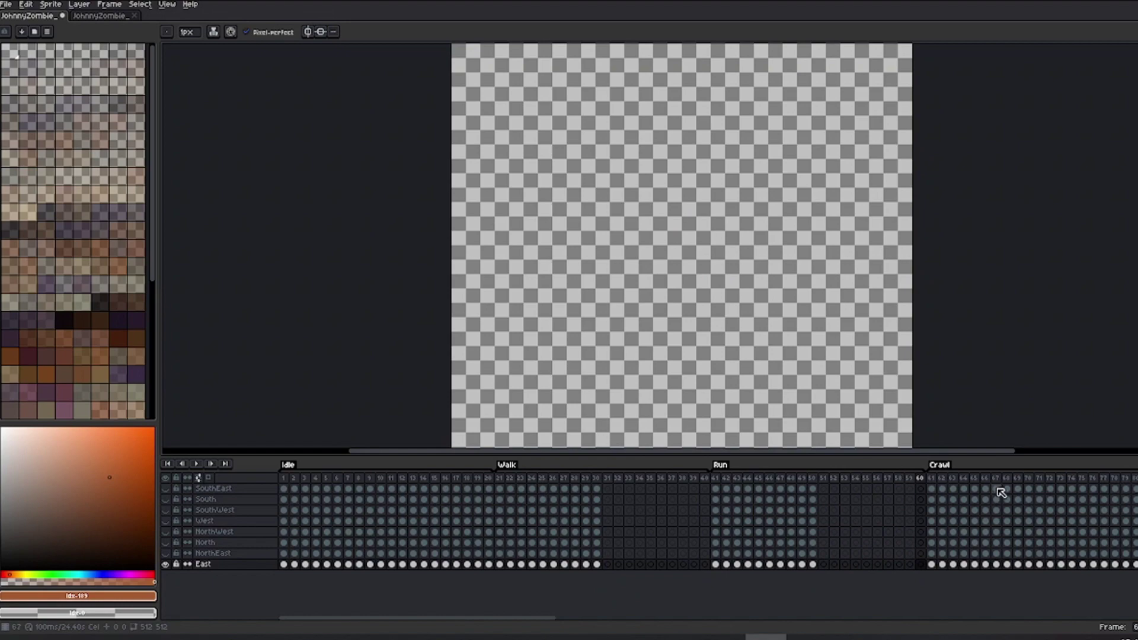
# Insert four empty frames after frame 96, the last drawn frame of the NeckBite animation
pyautogui.moveTo(933, 479); pyautogui.dragTo(1096, 480)
pyautogui.press('Right')
pyautogui.click(1095, 480)
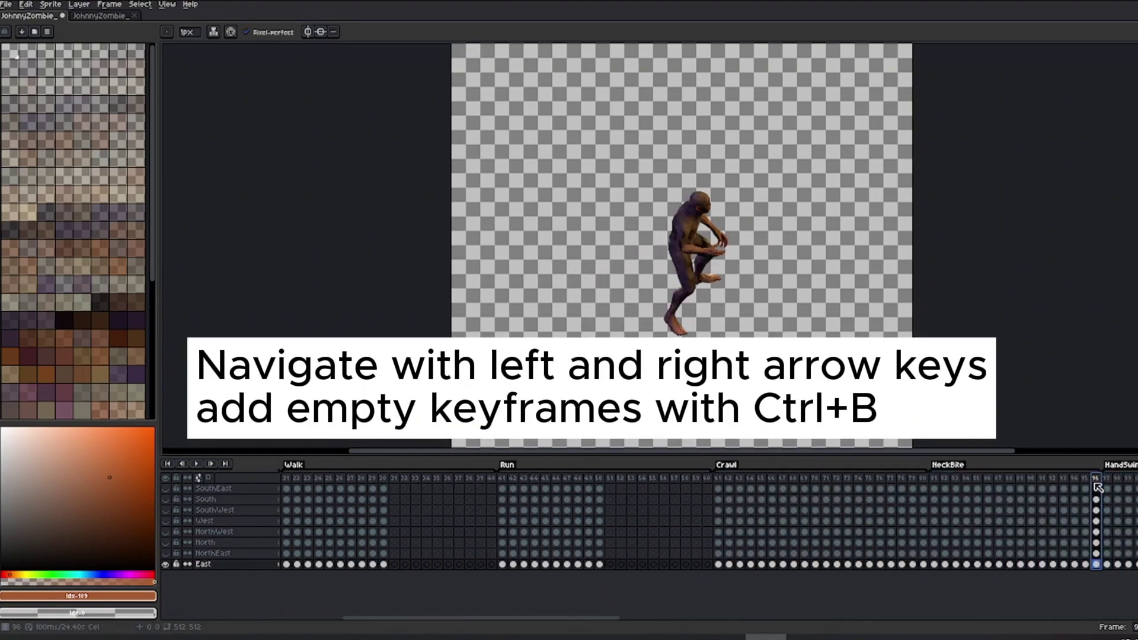
# Insert ten empty frames after frame 110, the last HandSwing frame, and advance to frame 134 at the end of RageAttack
pyautogui.click(1090, 481)
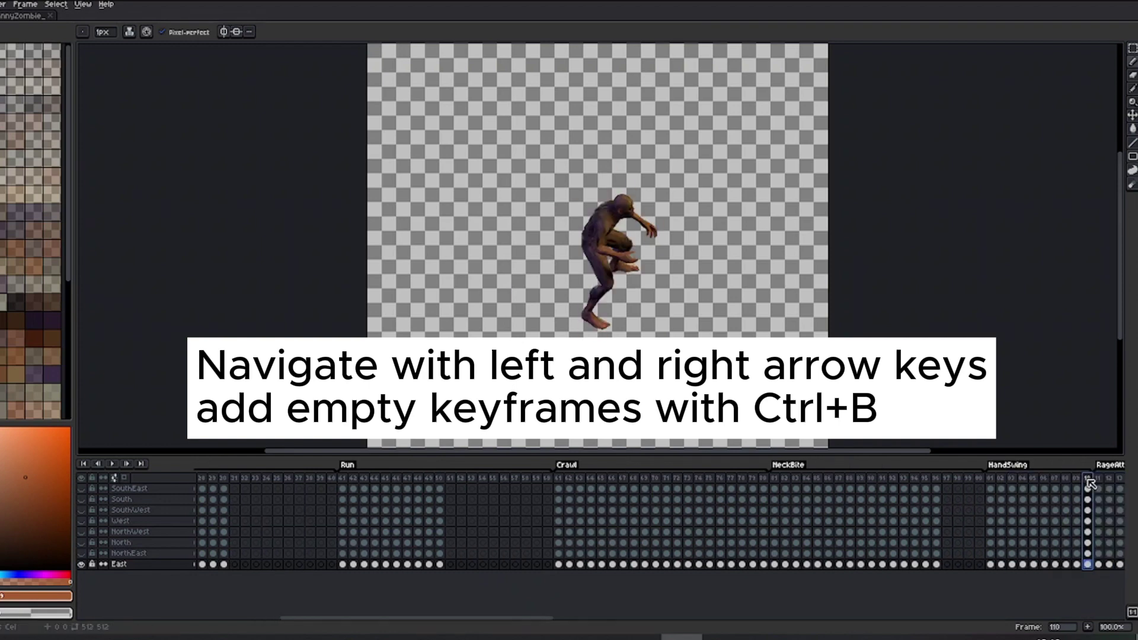
pyautogui.press('Right')
pyautogui.press('Right')
pyautogui.press('Right')
pyautogui.press('Right')
pyautogui.press('Right')
pyautogui.press('Right')
pyautogui.press('Right')
pyautogui.press('Right')
pyautogui.press('Right')
pyautogui.press('Right')
pyautogui.press('Right')
pyautogui.press('Right')
pyautogui.press('Right')
pyautogui.press('Right')
pyautogui.press('Right')
pyautogui.press('Right')
pyautogui.press('Right')
pyautogui.press('Right')
pyautogui.press('Right')
pyautogui.press('Right')
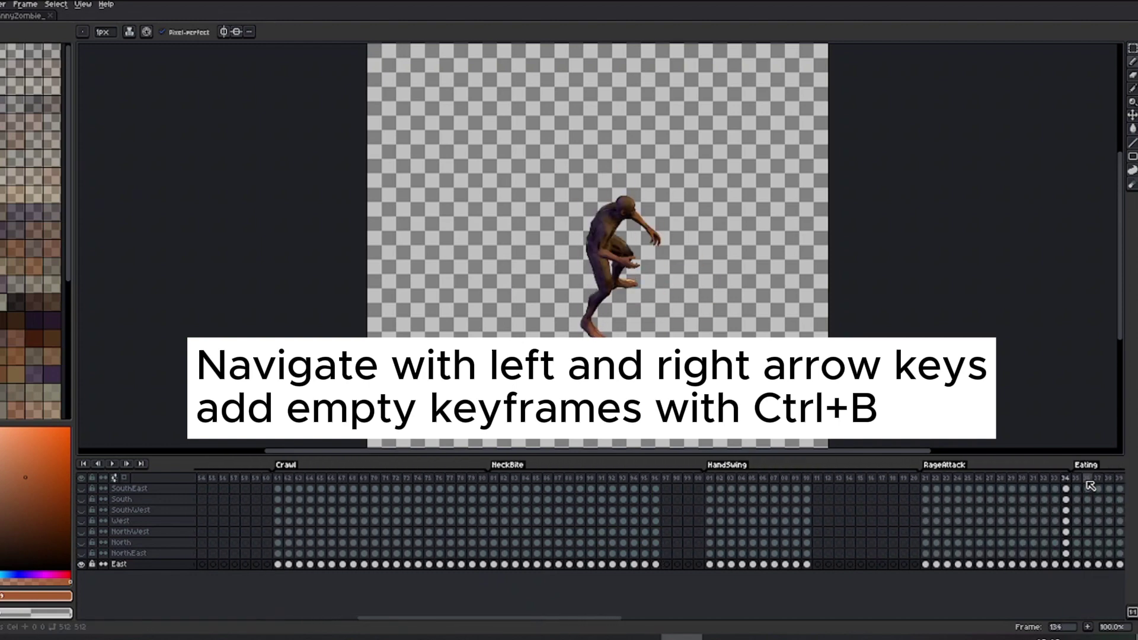
# Insert six empty frames after frame 134, the last RageAttack frame, and advance through Eating to frame 173 in ScreamTaunt
pyautogui.press('Right')
pyautogui.press('Right')
pyautogui.press('Right')
pyautogui.press('Right')
pyautogui.press('Right')
pyautogui.press('Right')
pyautogui.press('Right')
pyautogui.press('Right')
pyautogui.press('Right')
pyautogui.press('Right')
pyautogui.press('Right')
pyautogui.press('Right')
pyautogui.press('Right')
pyautogui.press('Right')
pyautogui.press('Right')
pyautogui.press('Right')
pyautogui.press('Right')
pyautogui.press('Right')
pyautogui.press('Right')
pyautogui.press('Right')
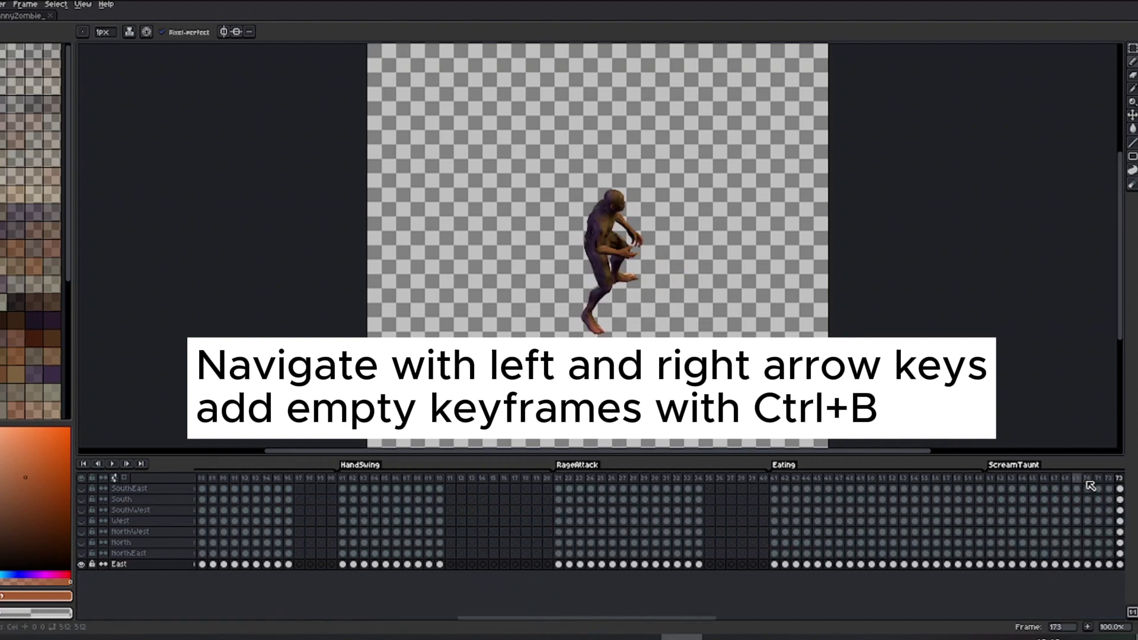
# Insert six empty frames after frame 174, the end of ScreamTaunt, and ten after frame 190, the end of HitReaction
pyautogui.press('Right')
pyautogui.press('Right')
pyautogui.press('Right')
pyautogui.press('Right')
pyautogui.press('Right')
pyautogui.press('Right')
pyautogui.press('Right')
pyautogui.press('Right')
pyautogui.press('Right')
pyautogui.press('Right')
pyautogui.press('Right')
pyautogui.press('Right')
pyautogui.press('Right')
pyautogui.press('Right')
pyautogui.press('Right')
pyautogui.press('Right')
pyautogui.press('Right')
pyautogui.press('Right')
pyautogui.press('Right')
pyautogui.press('Right')
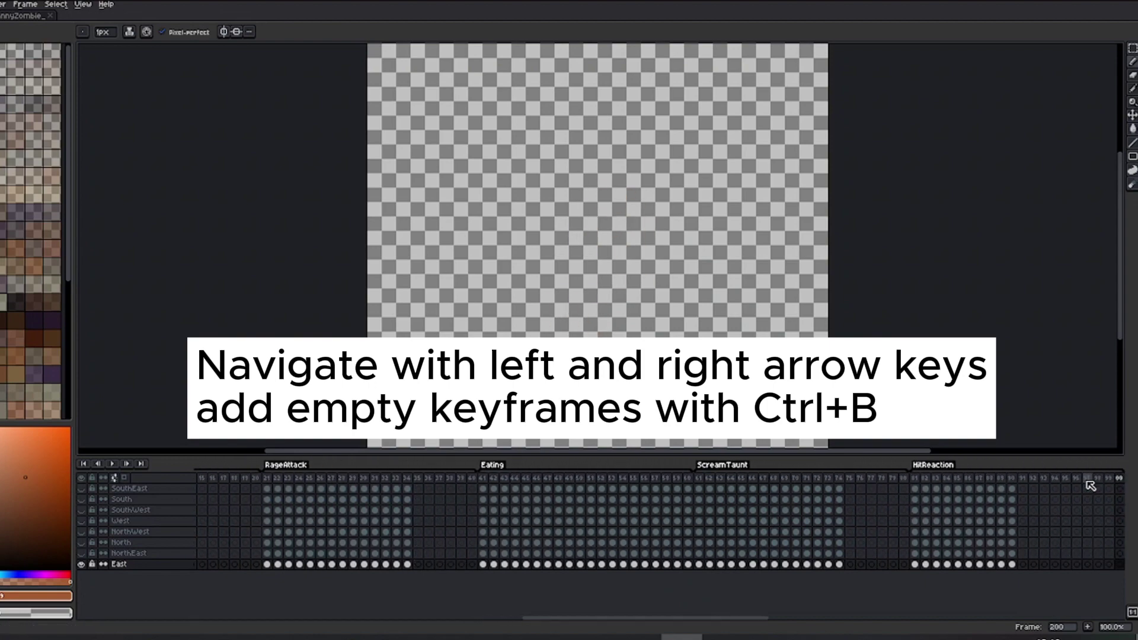
# Check the frames from the end of HitReaction through Death-A, StandUP-A, Death-B and StandUp-B for needed padding, and return to frame 1
pyautogui.press('Right')
pyautogui.press('Right')
pyautogui.press('Right')
pyautogui.press('Right')
pyautogui.press('Right')
pyautogui.press('Right')
pyautogui.press('Right')
pyautogui.press('Right')
pyautogui.press('Right')
pyautogui.press('Right')
pyautogui.press('Right')
pyautogui.press('Right')
pyautogui.press('Right')
pyautogui.press('Right')
pyautogui.press('Right')
pyautogui.press('Right')
pyautogui.press('Right')
pyautogui.press('Right')
pyautogui.press('Right')
pyautogui.press('Right')
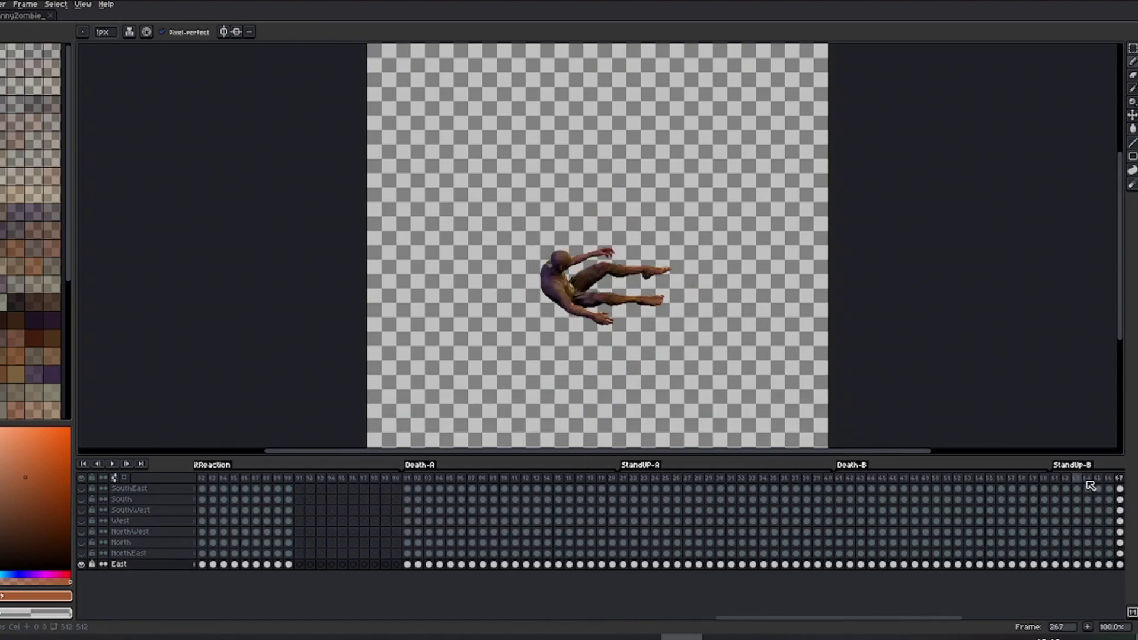
pyautogui.press('Right')
pyautogui.press('Right')
pyautogui.press('Right')
pyautogui.press('Right')
pyautogui.press('Right')
pyautogui.press('Right')
pyautogui.press('Right')
pyautogui.press('Right')
pyautogui.press('Right')
pyautogui.press('Right')
pyautogui.press('Right')
pyautogui.press('Right')
pyautogui.press('Right')
pyautogui.click(199, 479)
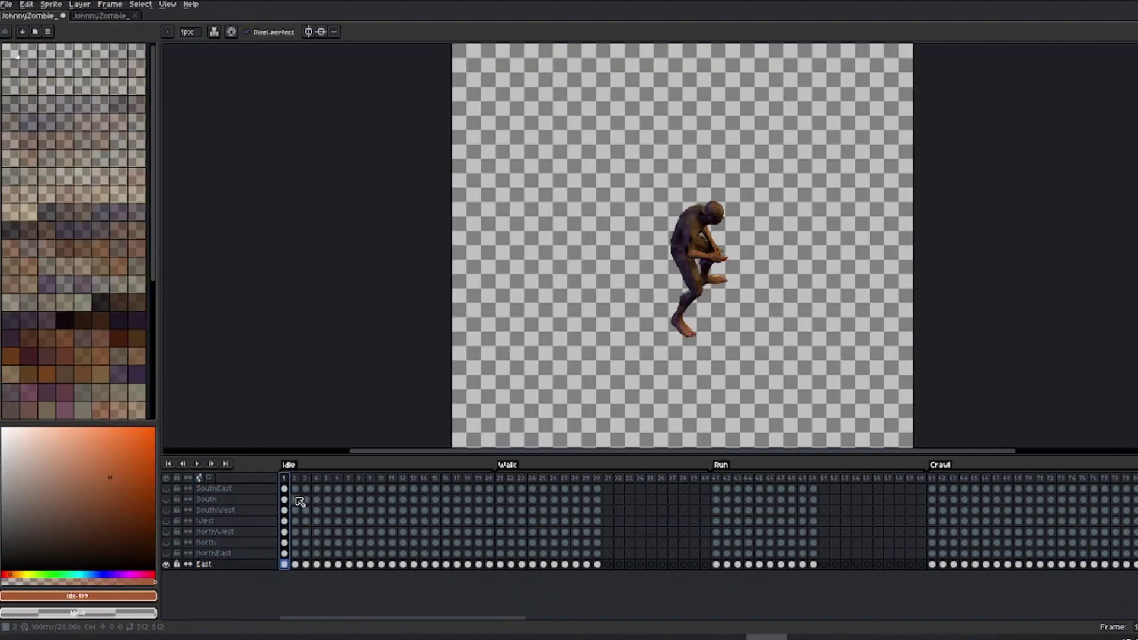
# Save the sprite as JohnnyZombie_Master in the parent folder 8Way TopDown - JohnnyZombie, selecting another file type
pyautogui.click(6, 4)
pyautogui.click(28, 65)
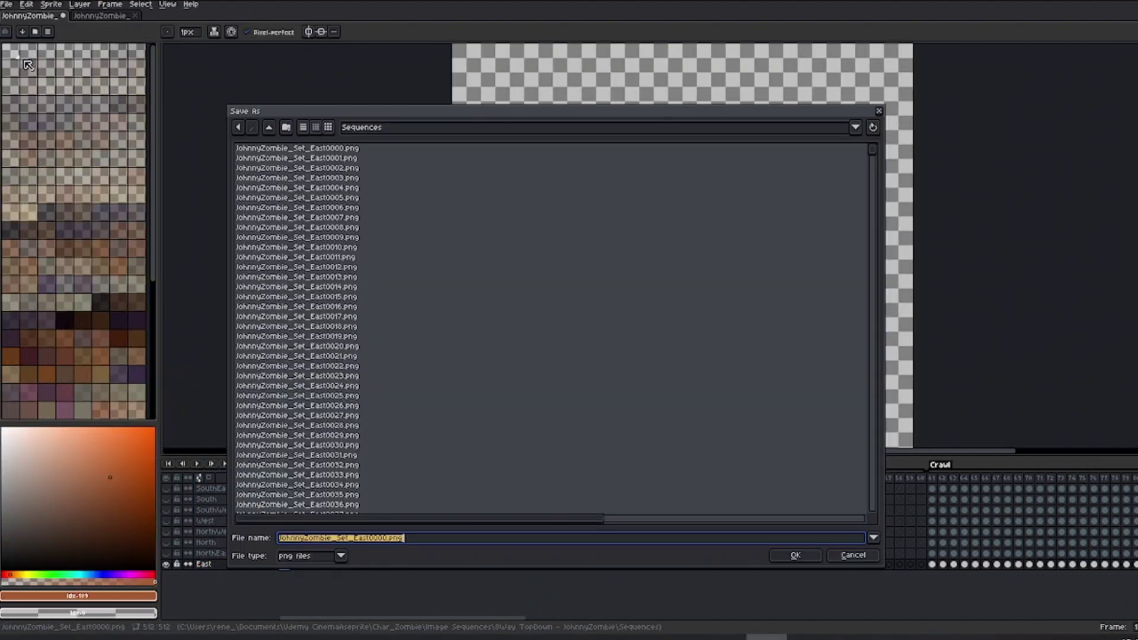
pyautogui.click(269, 127)
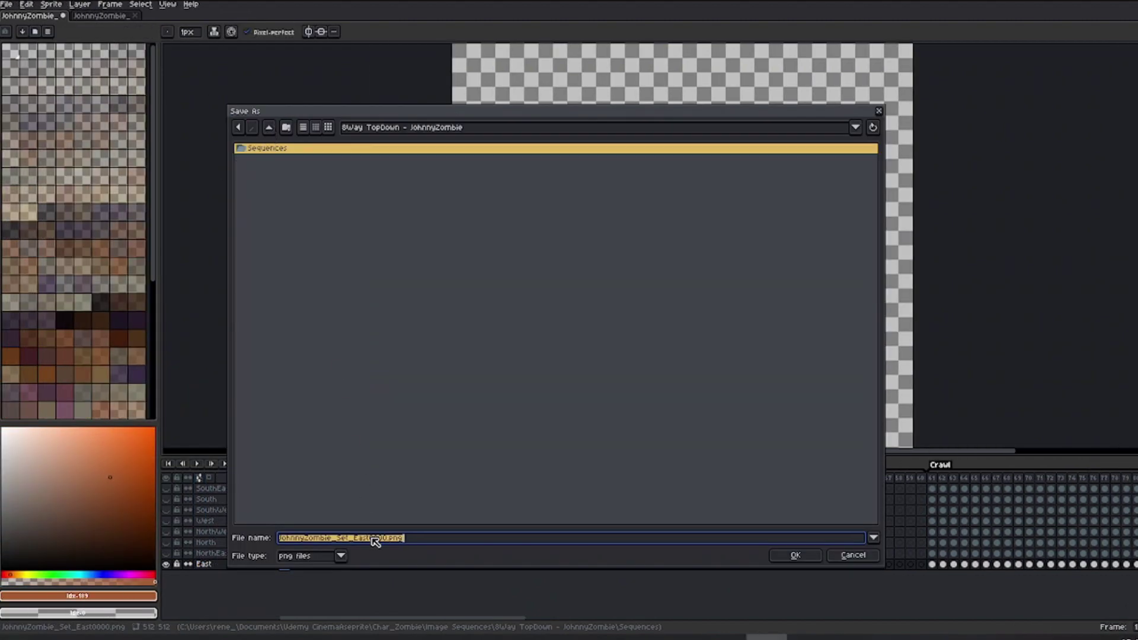
pyautogui.click(346, 538)
pyautogui.moveTo(336, 538); pyautogui.dragTo(389, 540)
pyautogui.write('M')
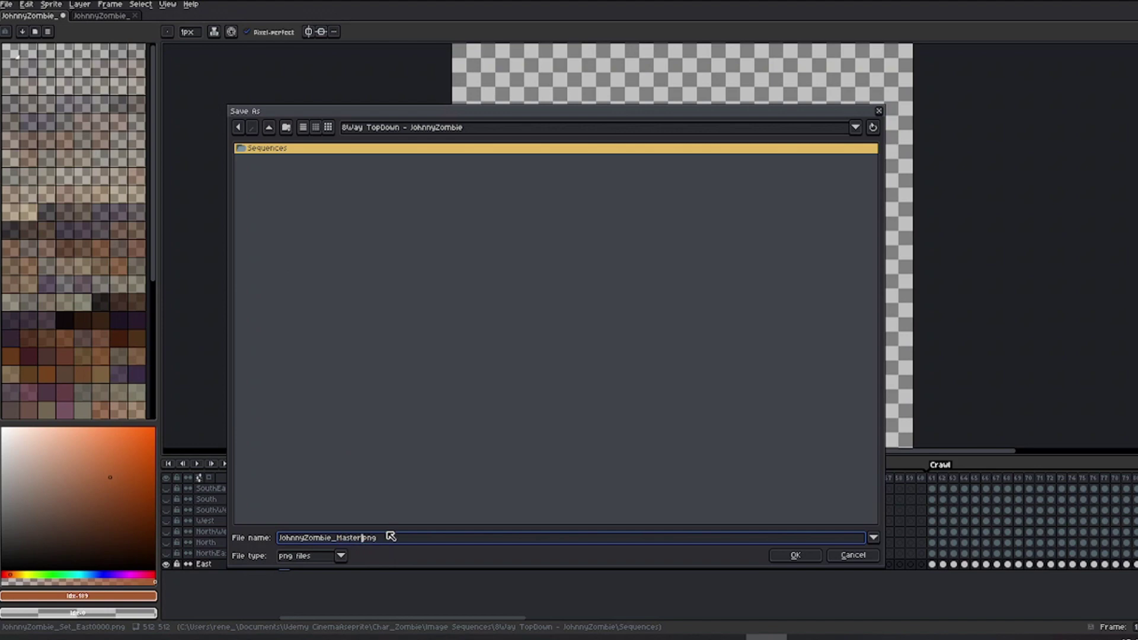
pyautogui.click(303, 556)
pyautogui.click(309, 418)
pyautogui.click(798, 558)
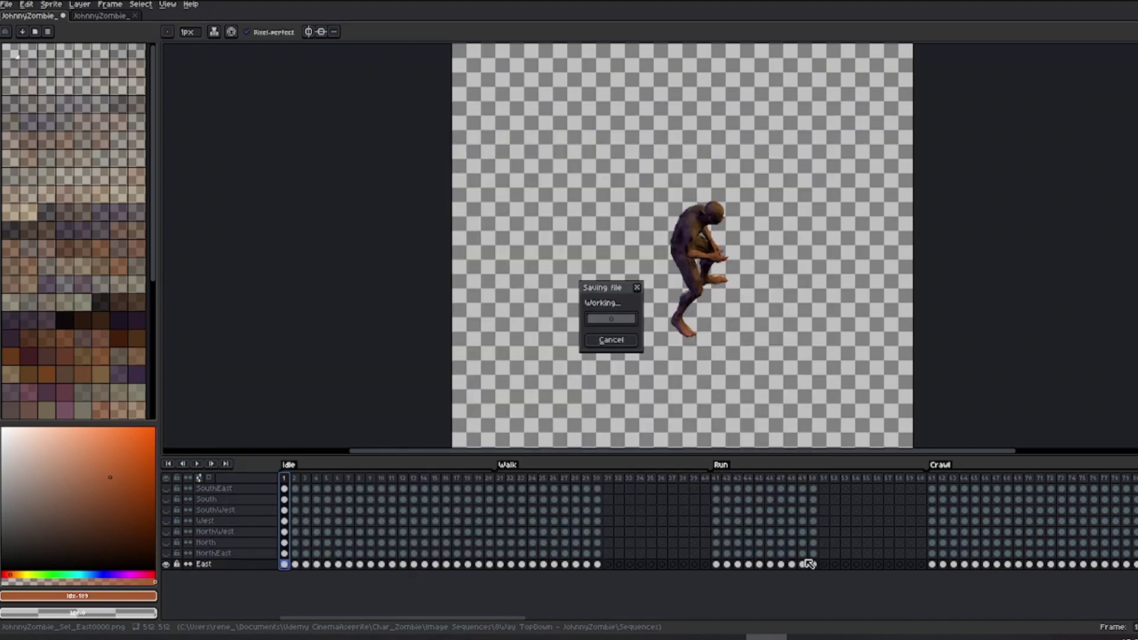